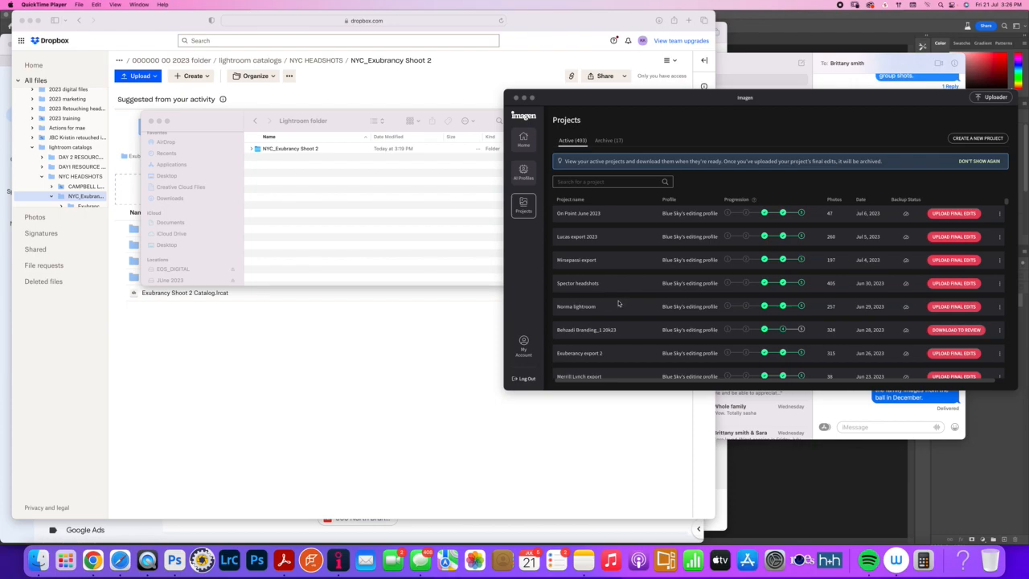
scroll(618, 299, down, 3)
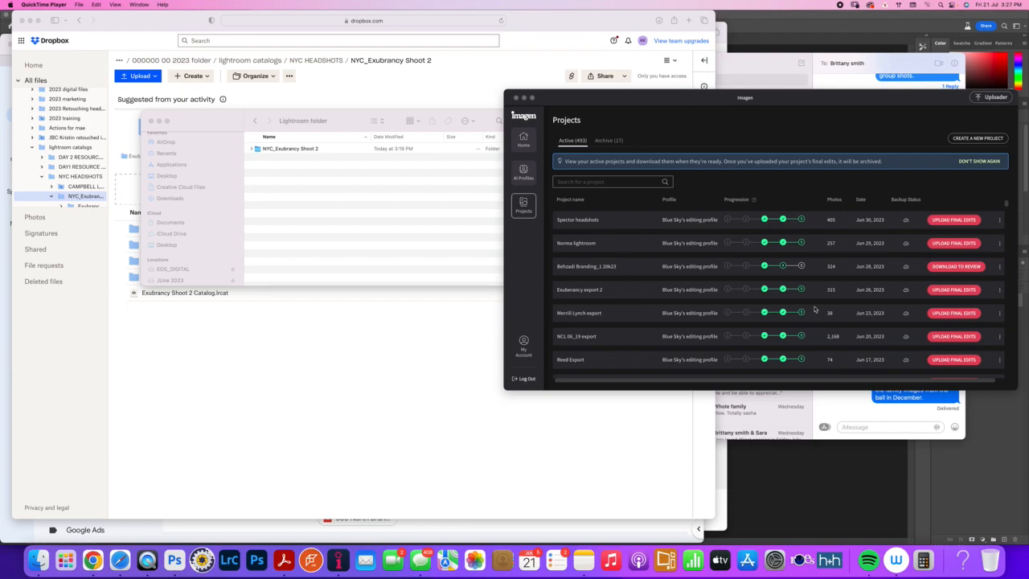
Switch to the Finder window and open the Corporate and Branding folder on the JUne 2023 drive
click(377, 247)
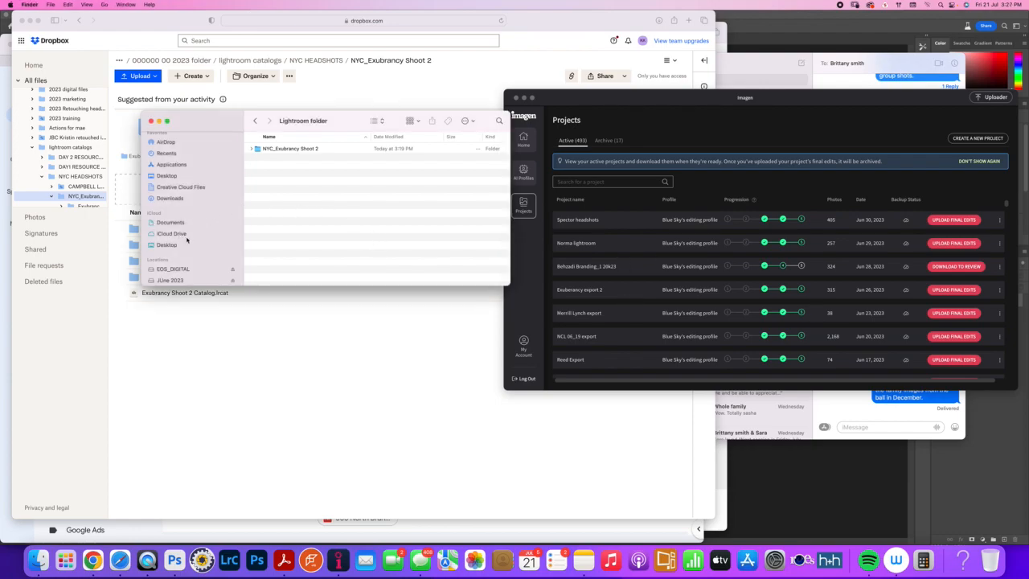
scroll(171, 278, down, 2)
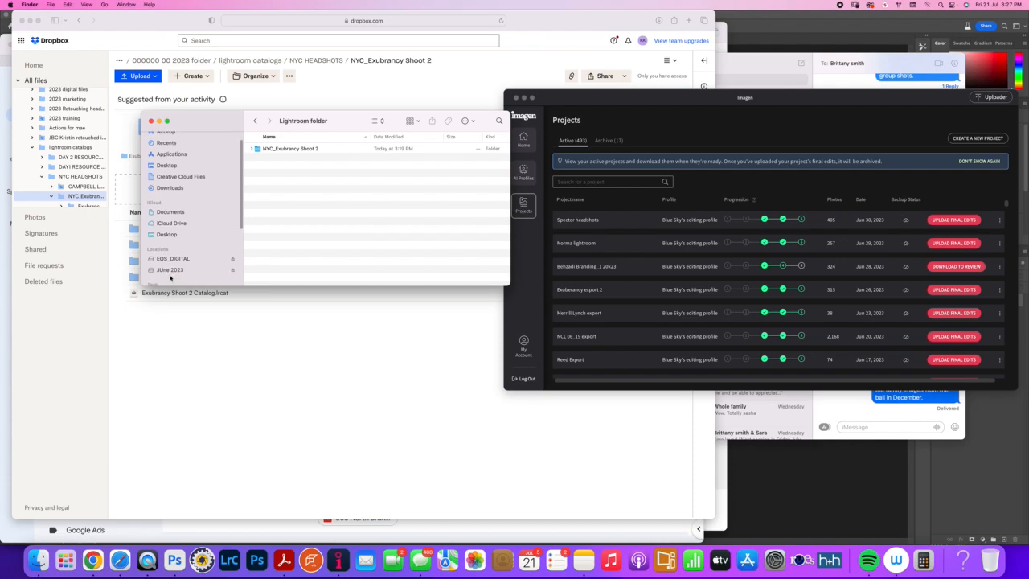
click(172, 266)
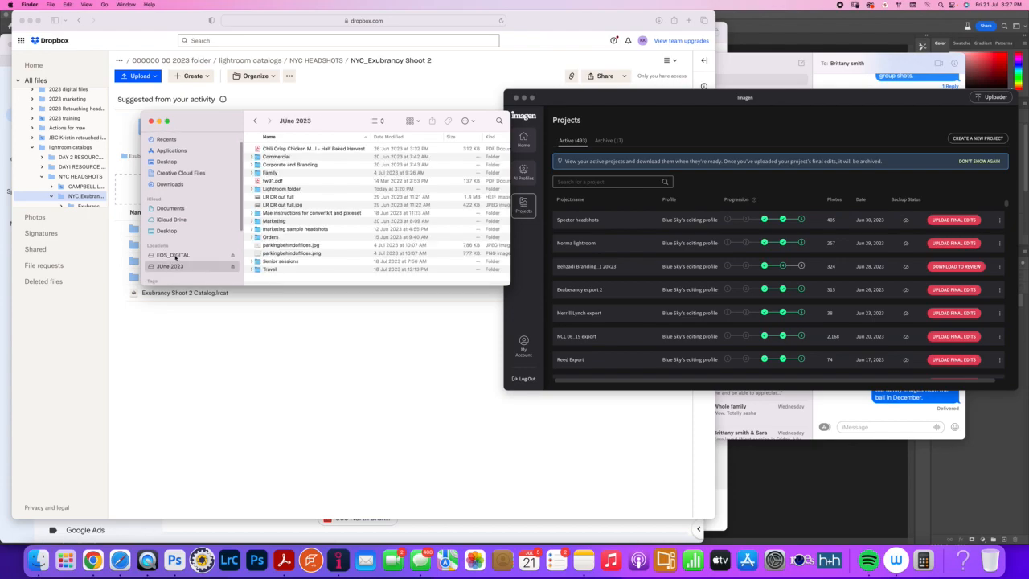
double_click(273, 165)
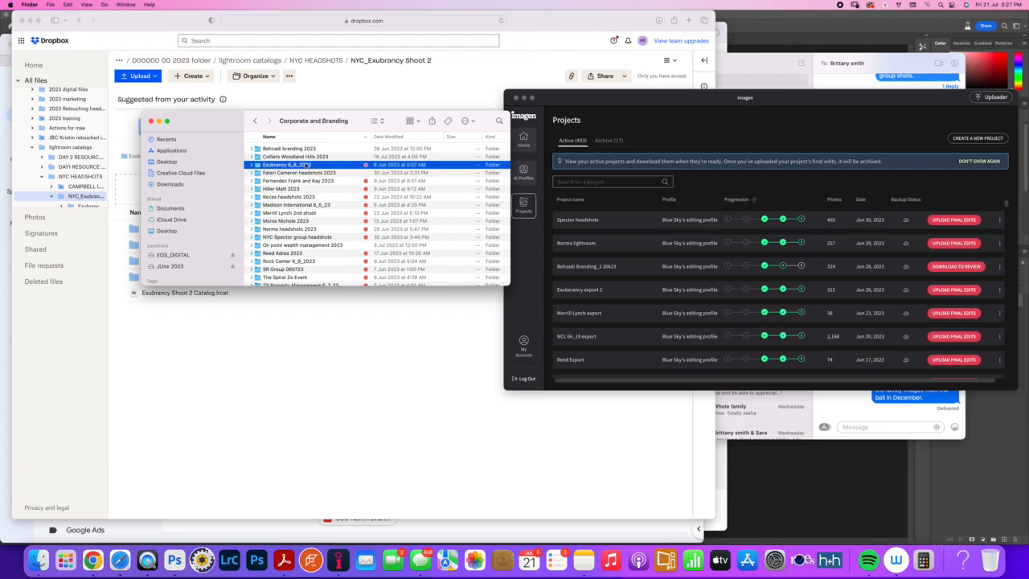
Open the Exubrancy lightroom.lrcat catalog from the Exubrancy lightroom folder inside Exubrancy 6_8_2023 and dismiss the feedback survey
double_click(306, 164)
double_click(300, 165)
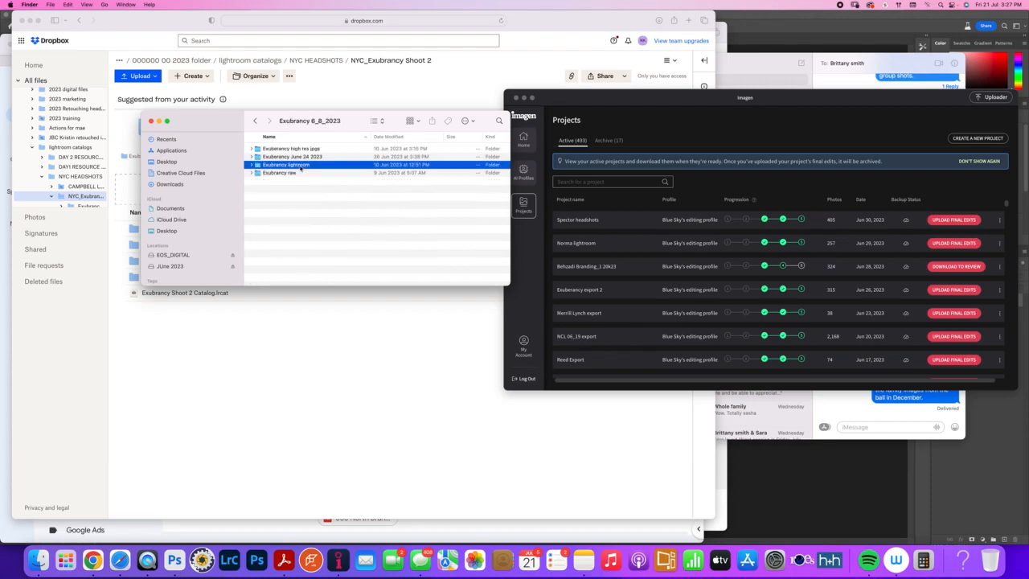
click(300, 165)
double_click(300, 165)
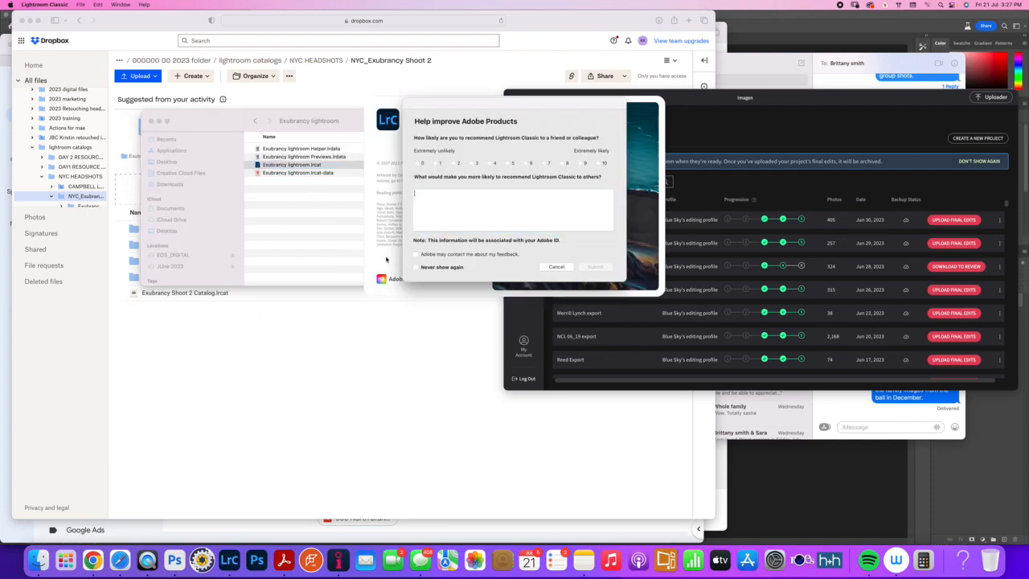
click(551, 266)
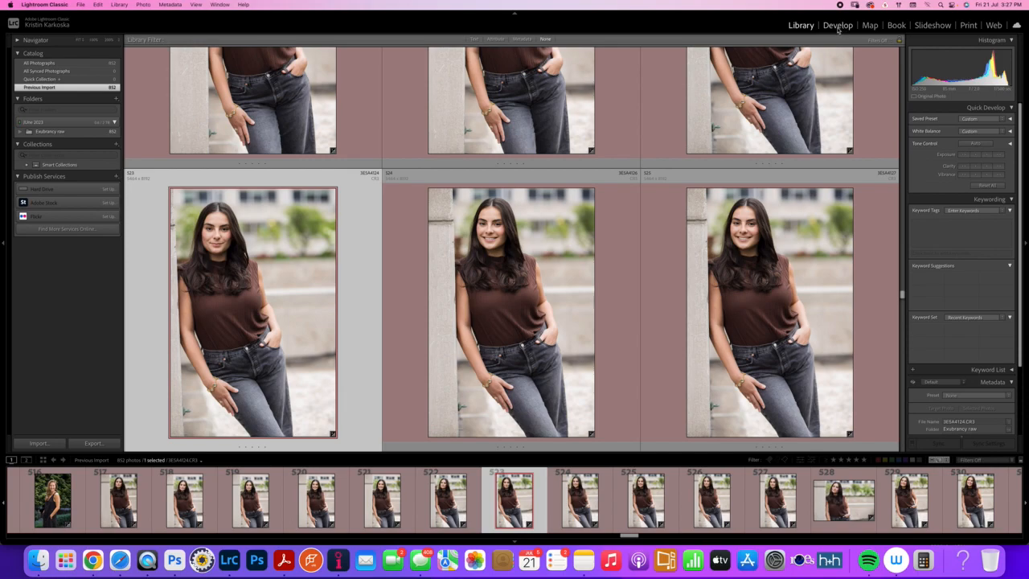
Open photo 525 of the woman in the brown top in Develop and compare its before and after versions
double_click(759, 264)
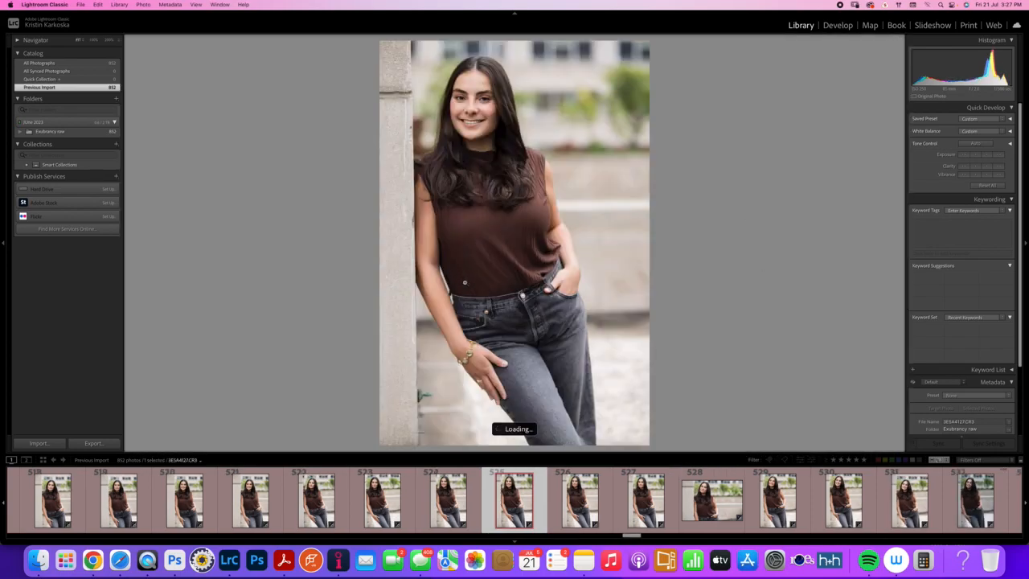
click(836, 26)
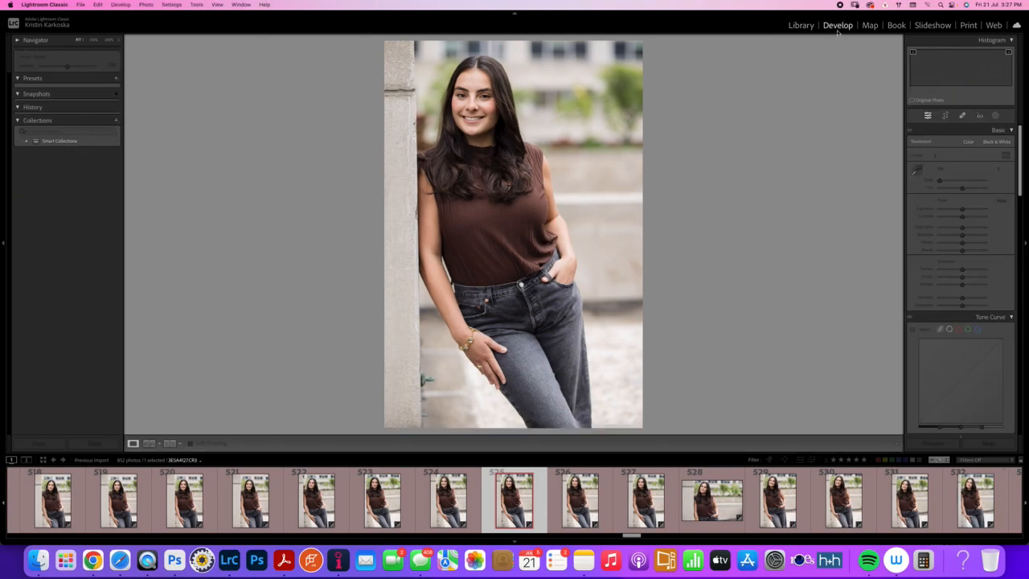
key(y)
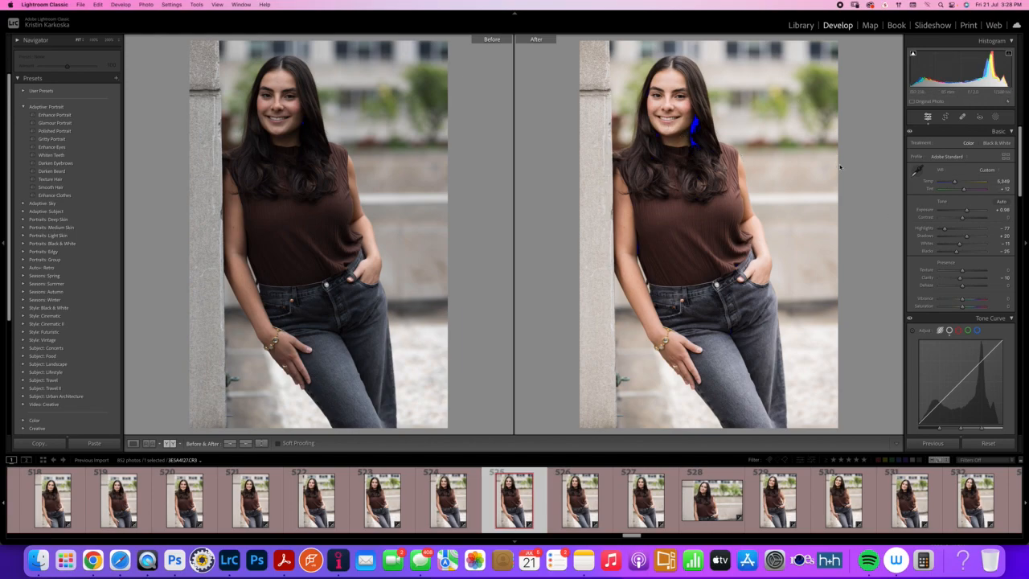
key(y)
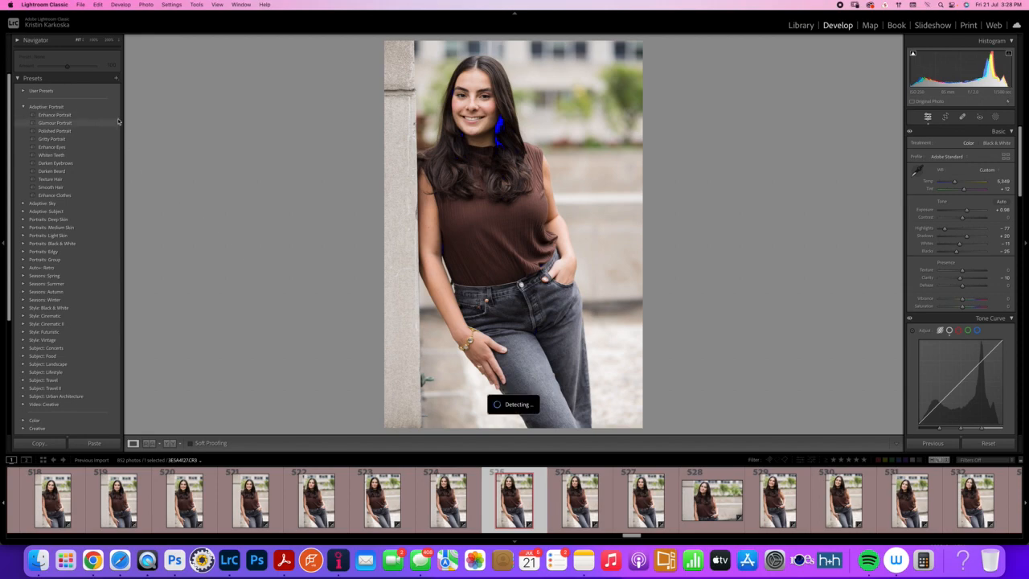
Apply the Enhance Portrait adaptive preset to the photo and inspect the woman's face up close
click(56, 119)
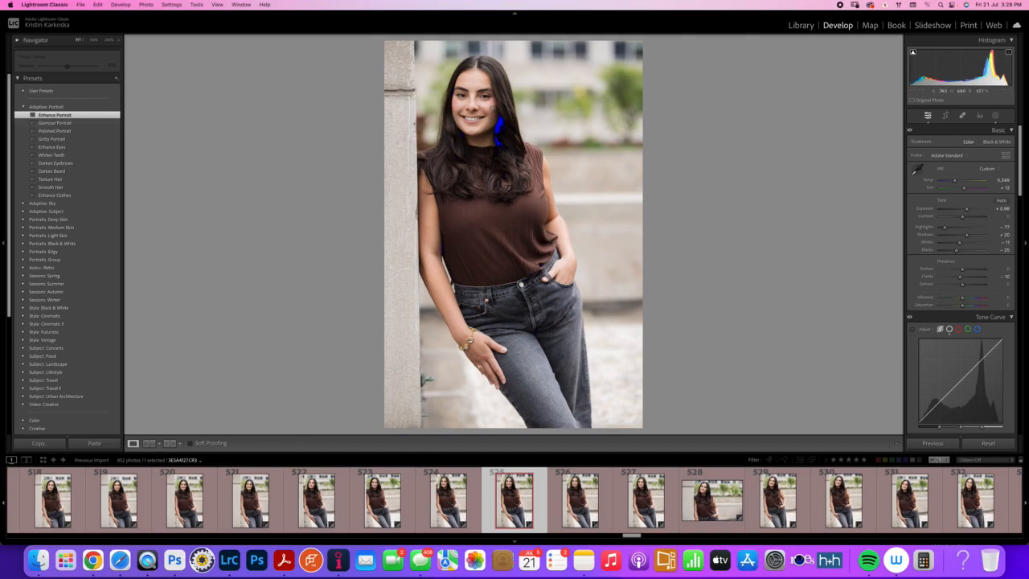
key(z)
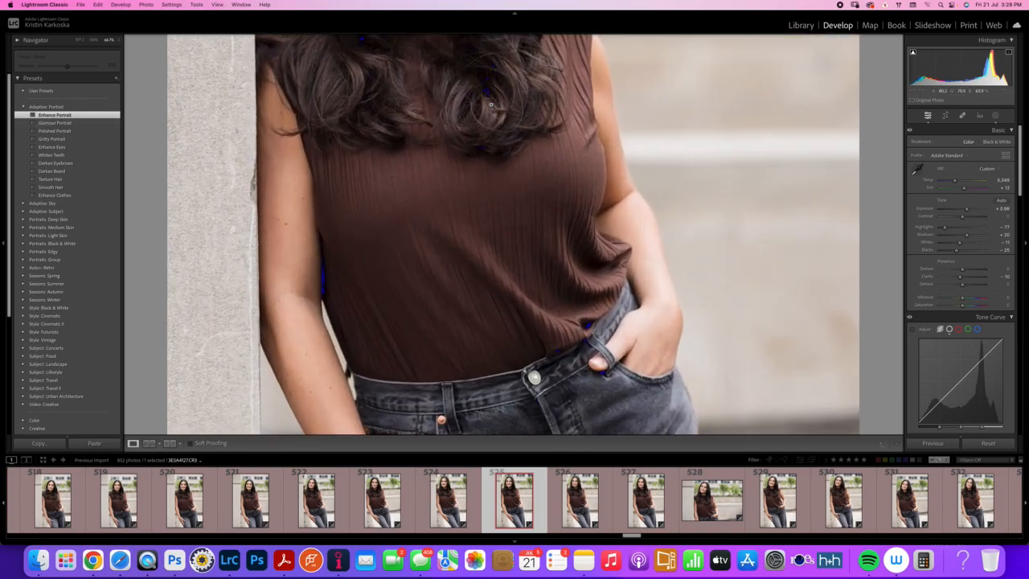
key(z)
drag(447, 181, 443, 243)
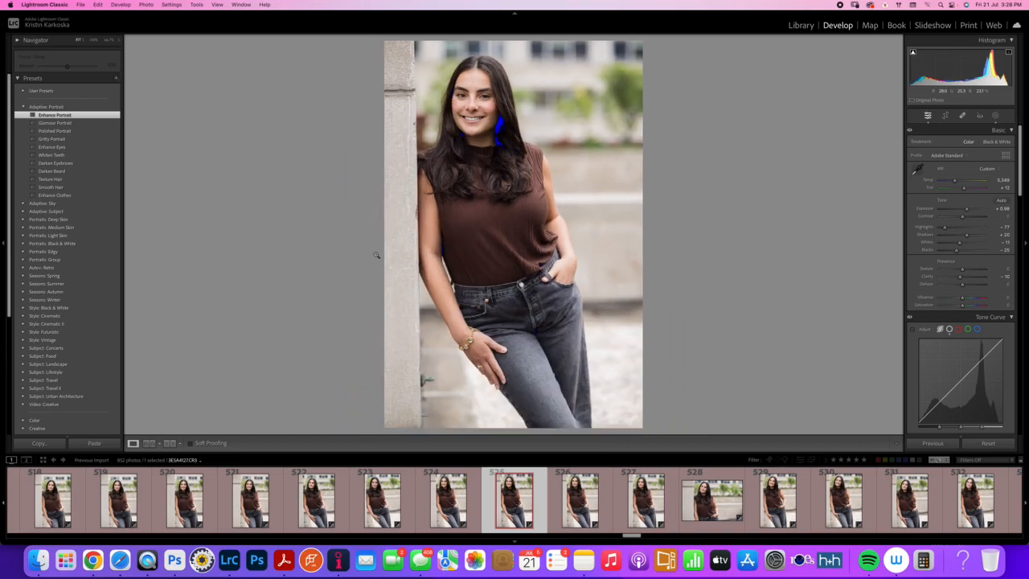
key(z)
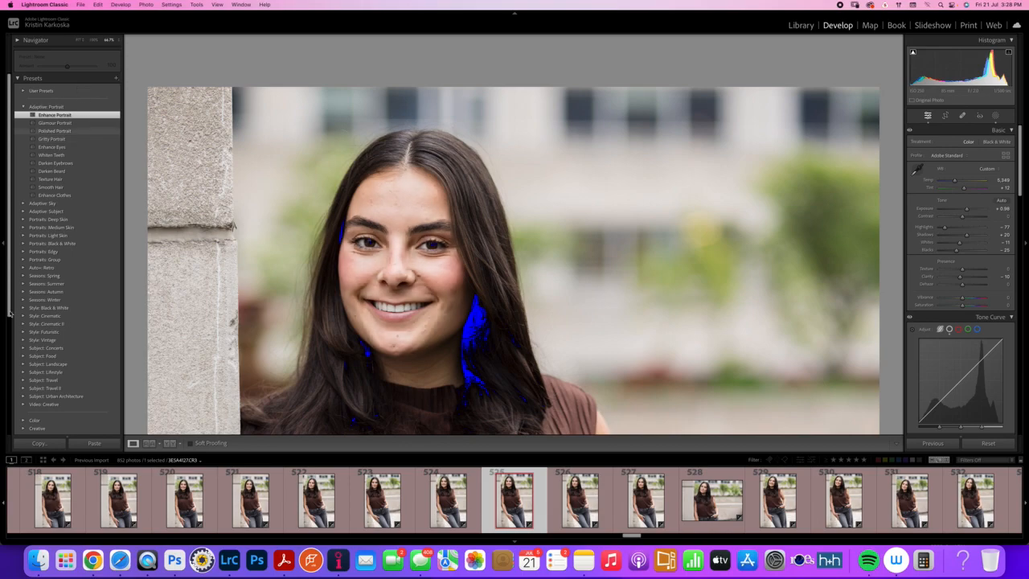
Compare the export and Imagen profile history states with the Enhance Portrait state, ending on Enhance Portrait
scroll(10, 327, down, 1)
scroll(10, 328, down, 5)
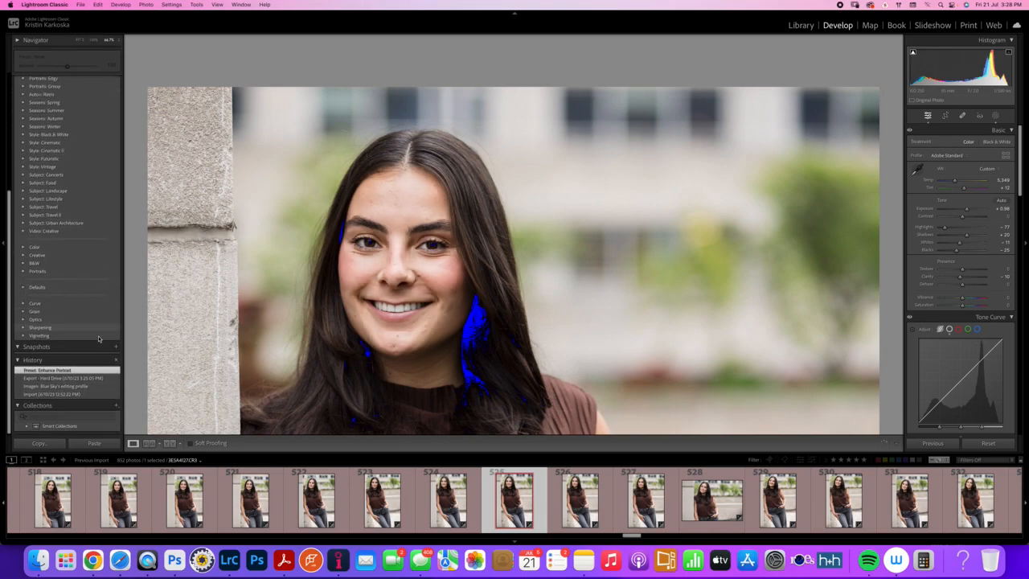
click(70, 378)
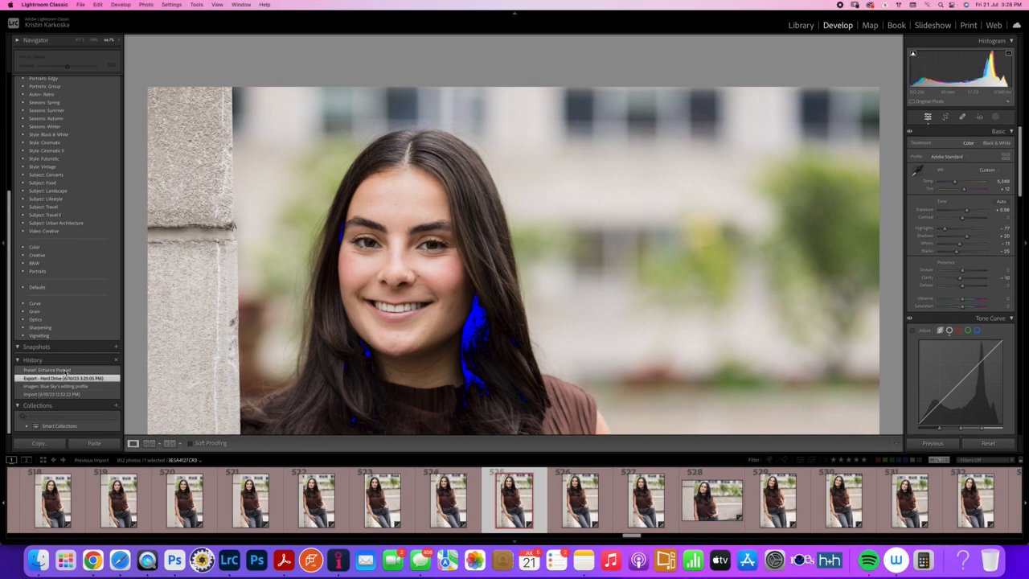
click(64, 370)
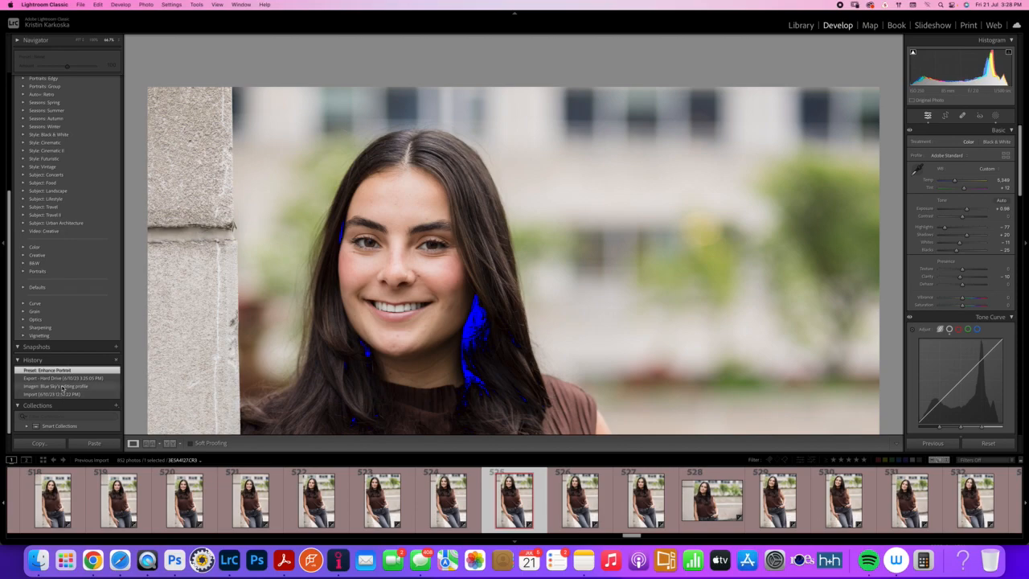
click(63, 387)
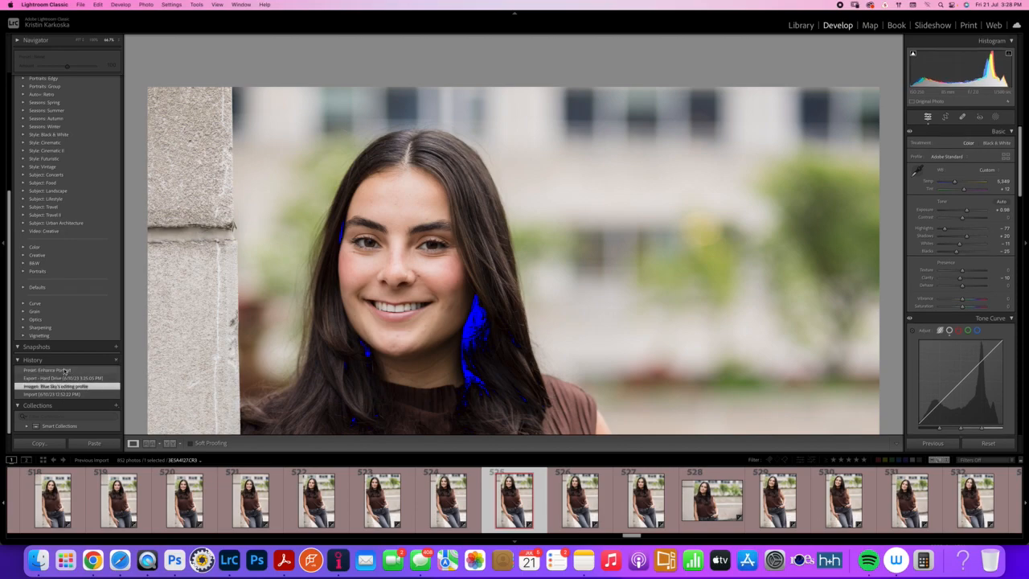
click(64, 371)
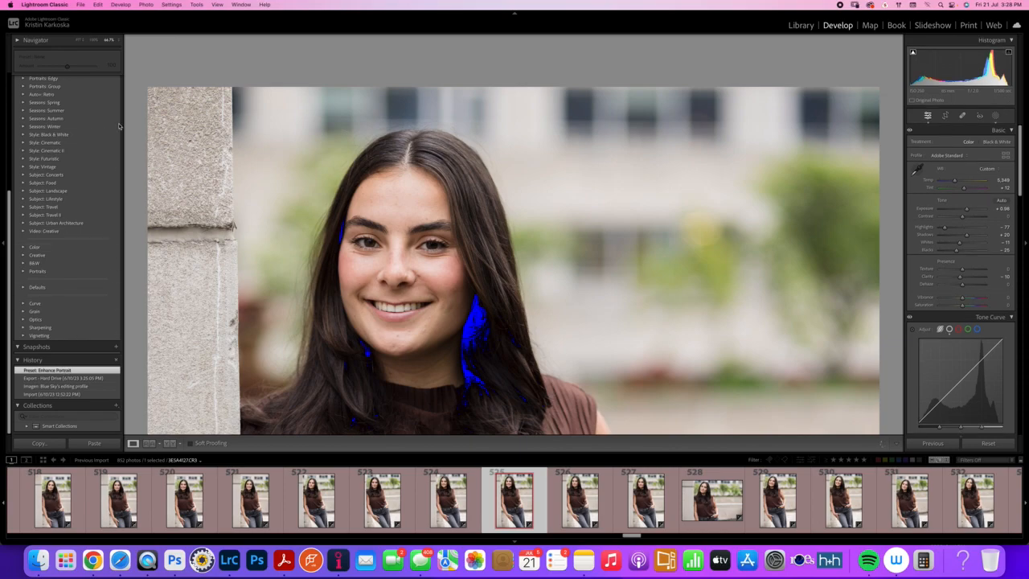
Reapply the Enhance Portrait adaptive preset at amount 100, and switch to the Glamour Portrait preset
scroll(73, 141, up, 3)
scroll(73, 140, up, 3)
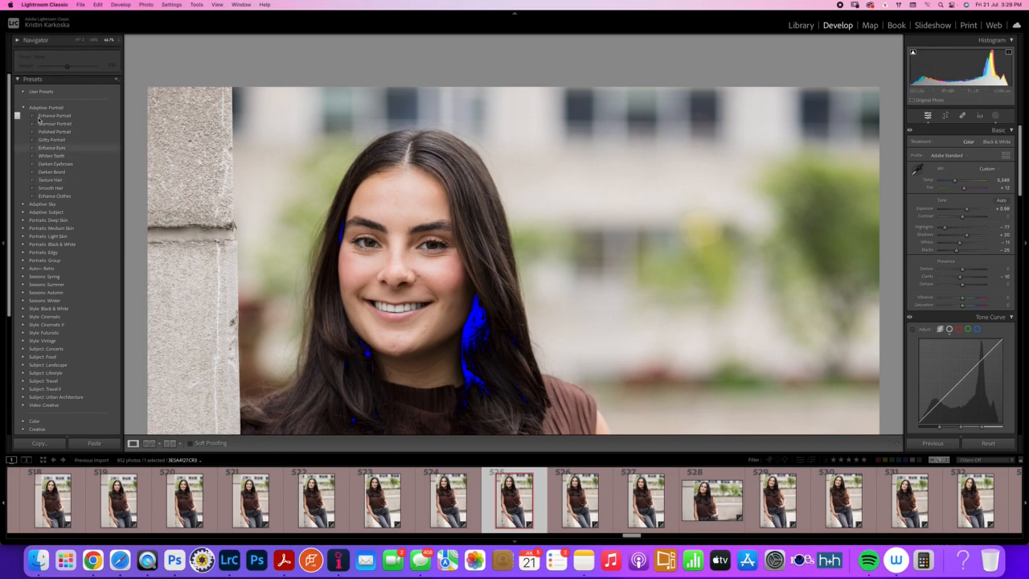
scroll(43, 111, up, 1)
scroll(58, 74, down, 1)
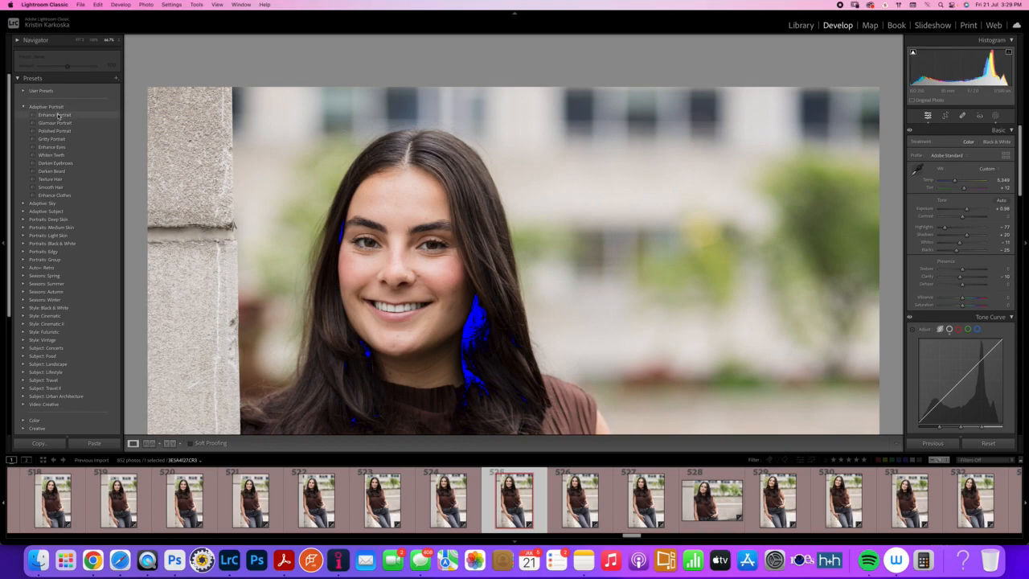
mouse_move(68, 68)
mouse_down()
mouse_move(58, 68)
mouse_move(80, 68)
mouse_move(38, 69)
mouse_move(67, 69)
mouse_up()
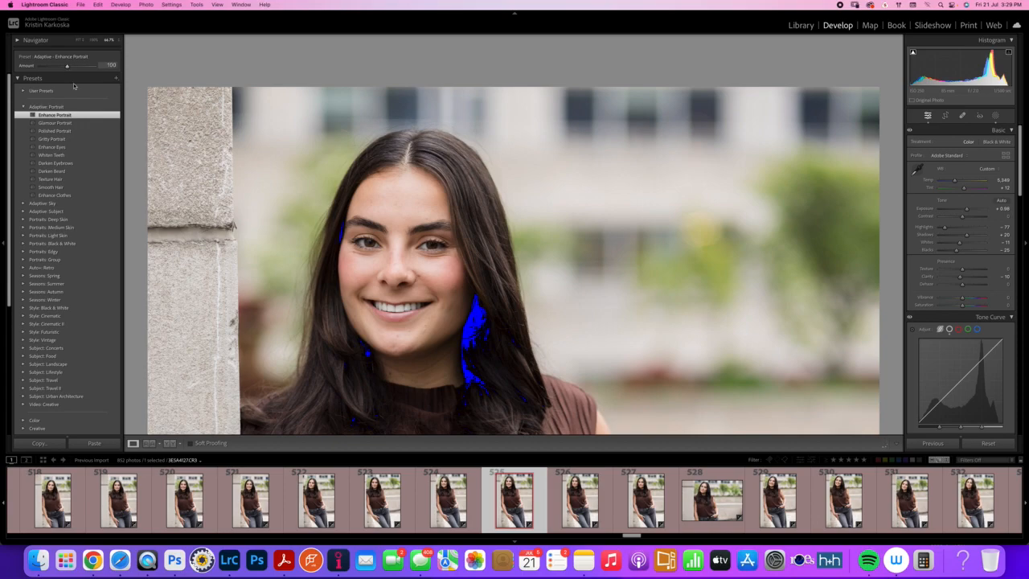
click(59, 124)
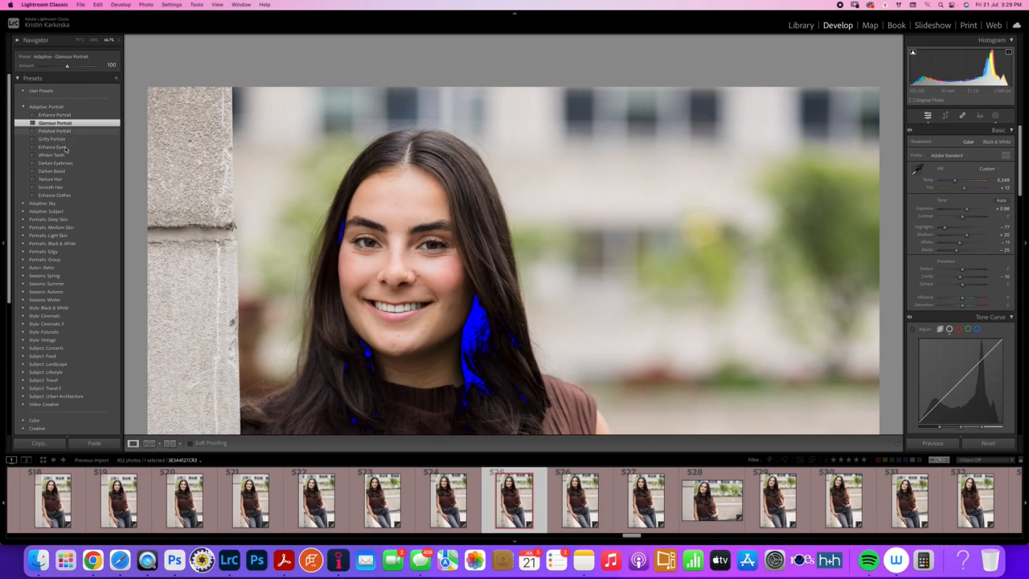
Apply the Enhance Eyes adaptive preset, try an amount of 171, and set the amount to 116
click(66, 148)
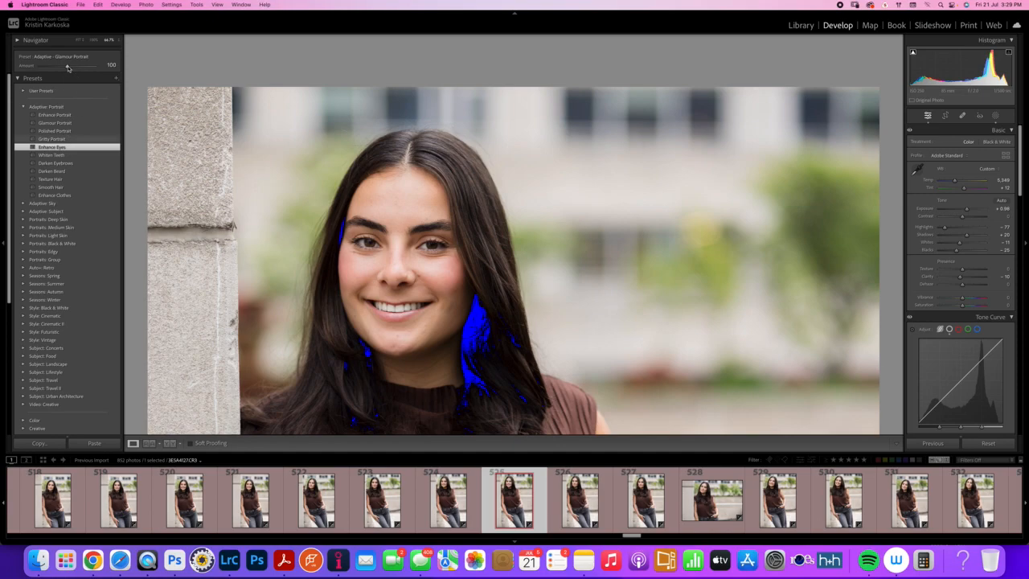
drag(70, 67, 88, 67)
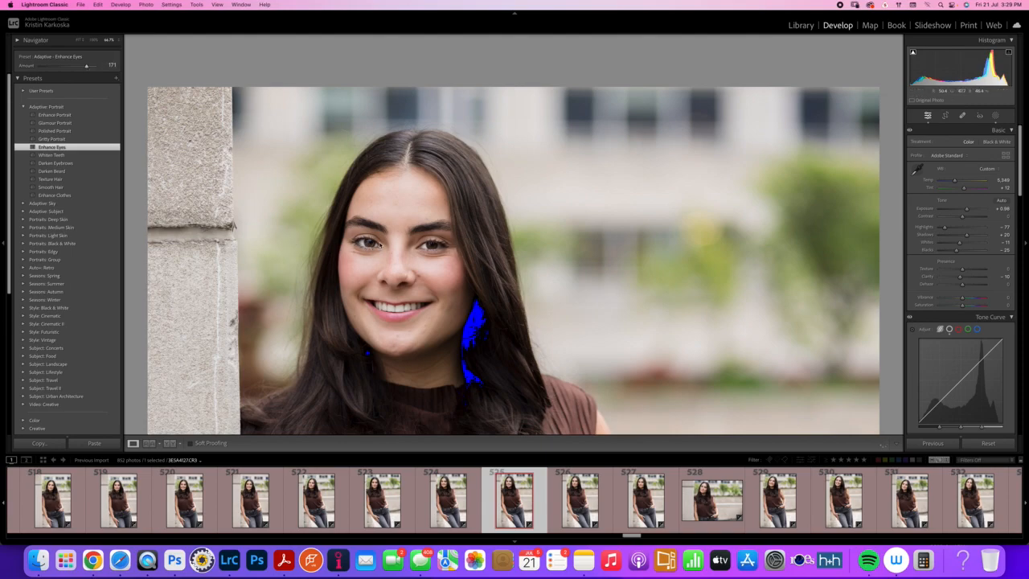
drag(87, 67, 71, 67)
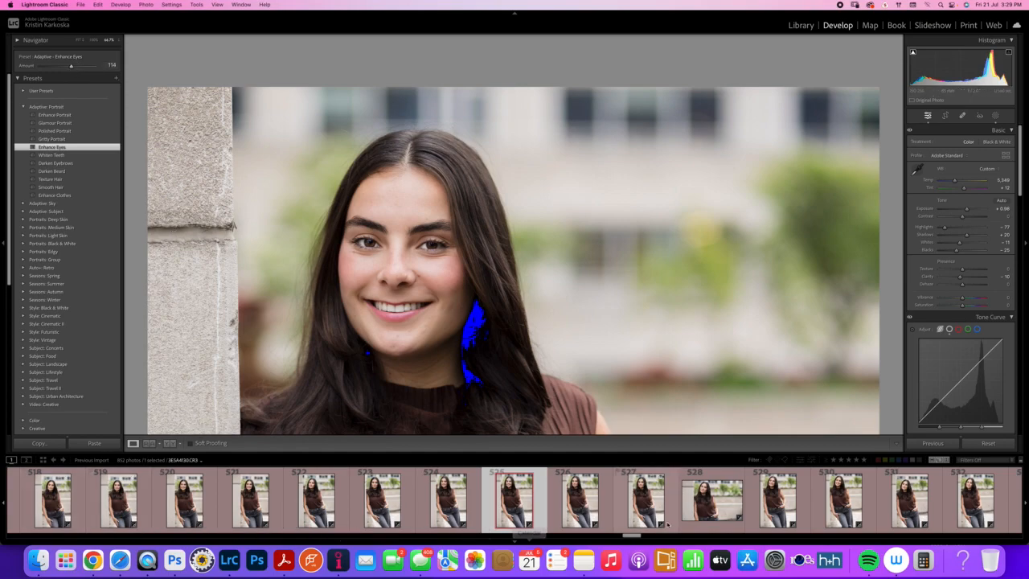
Select the first photo in the filmstrip, fit it to the view, and compare its before and after versions
scroll(281, 525, up, 10)
drag(170, 524, 4, 516)
click(41, 510)
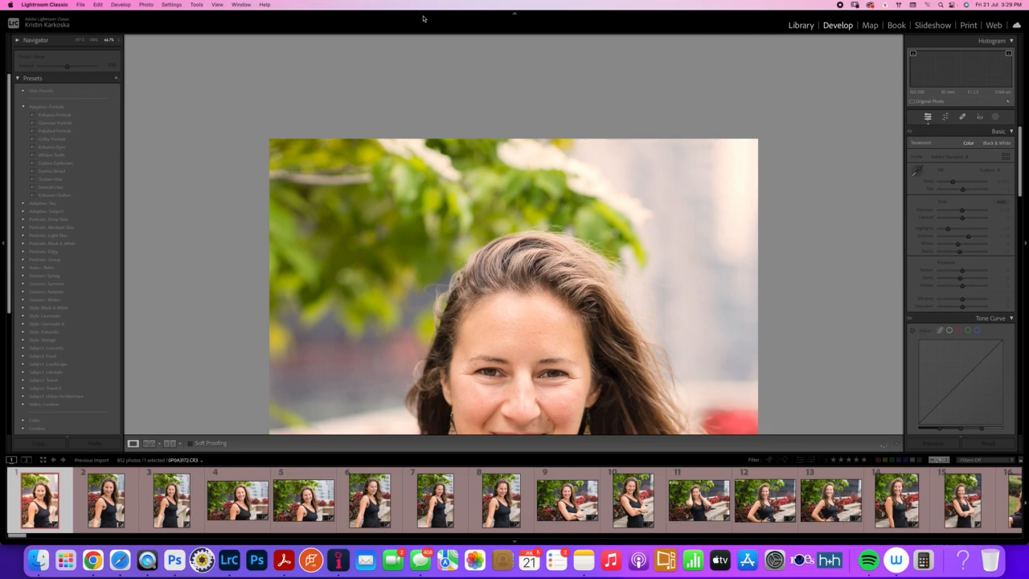
click(78, 41)
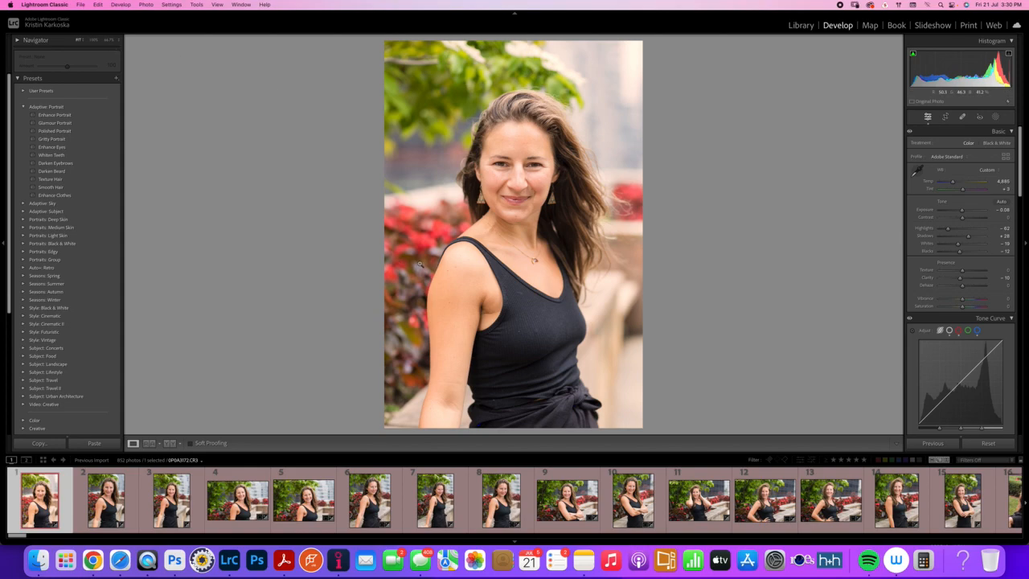
key(y)
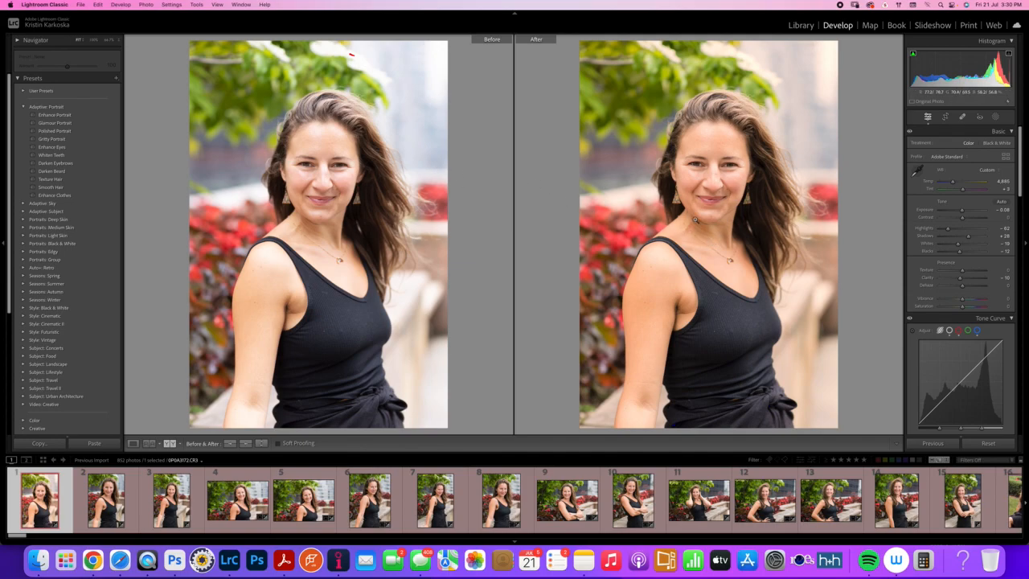
key(y)
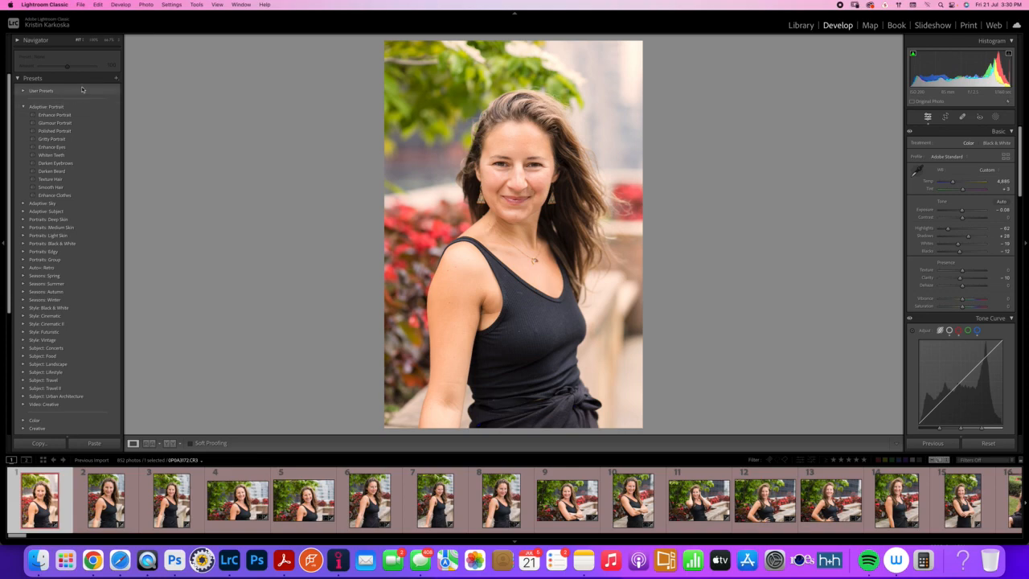
Apply the Enhance Portrait adaptive preset to the first photo of the woman in the black tank top
key(z)
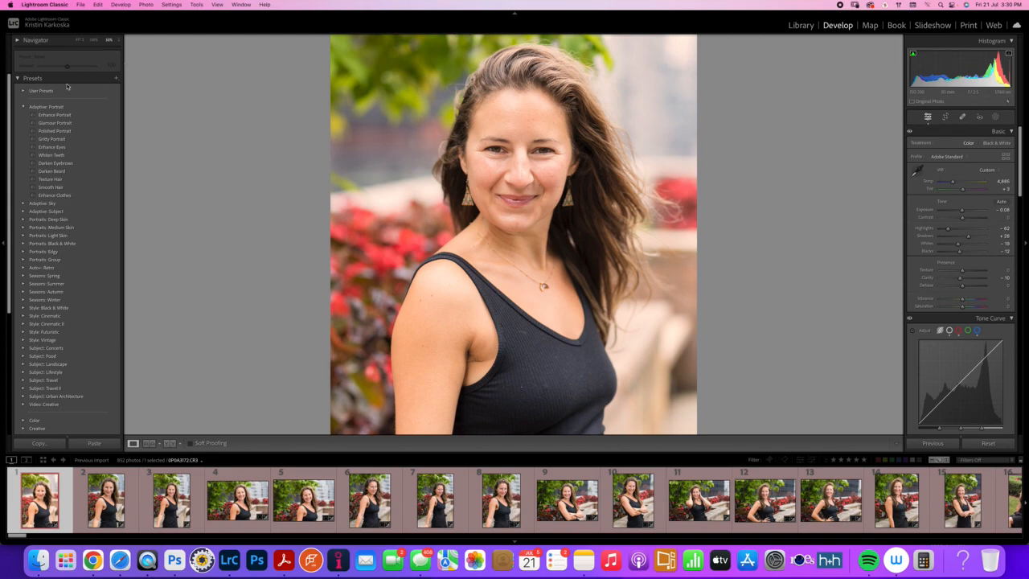
click(58, 117)
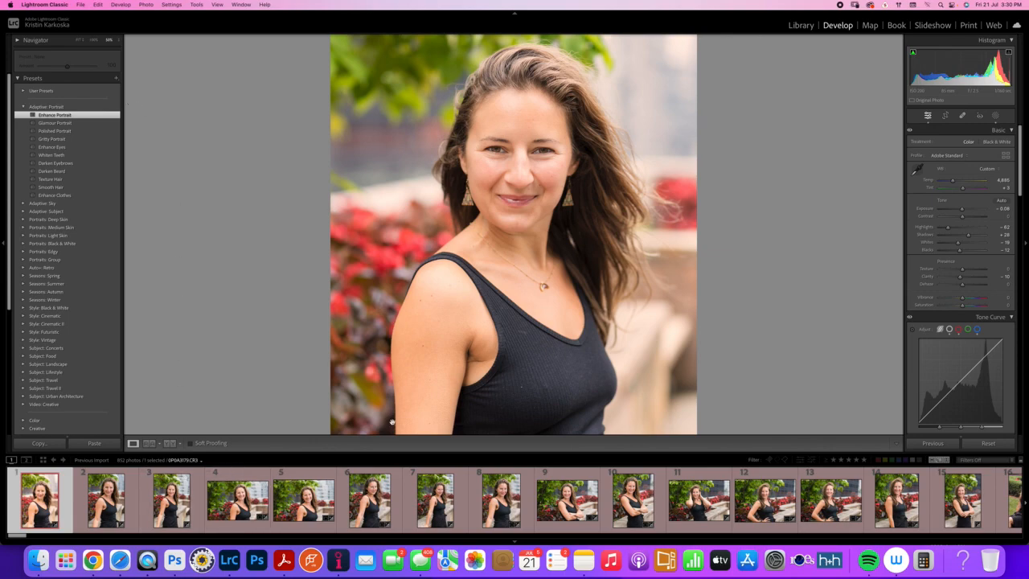
scroll(804, 500, right, 7)
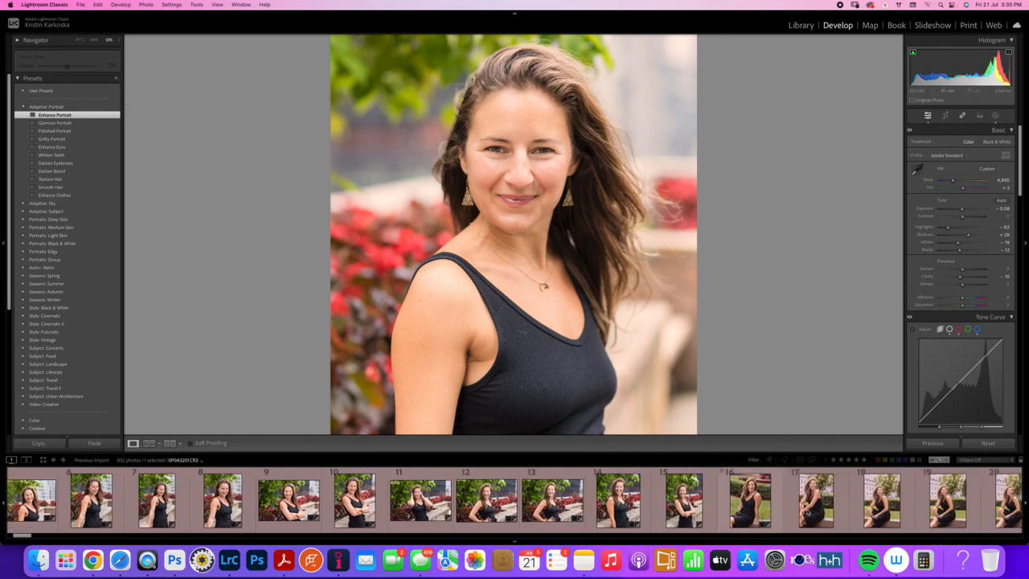
Synchronize the masking settings from the first photo to all photos through number 56, merging them with existing masks
scroll(810, 510, right, 10)
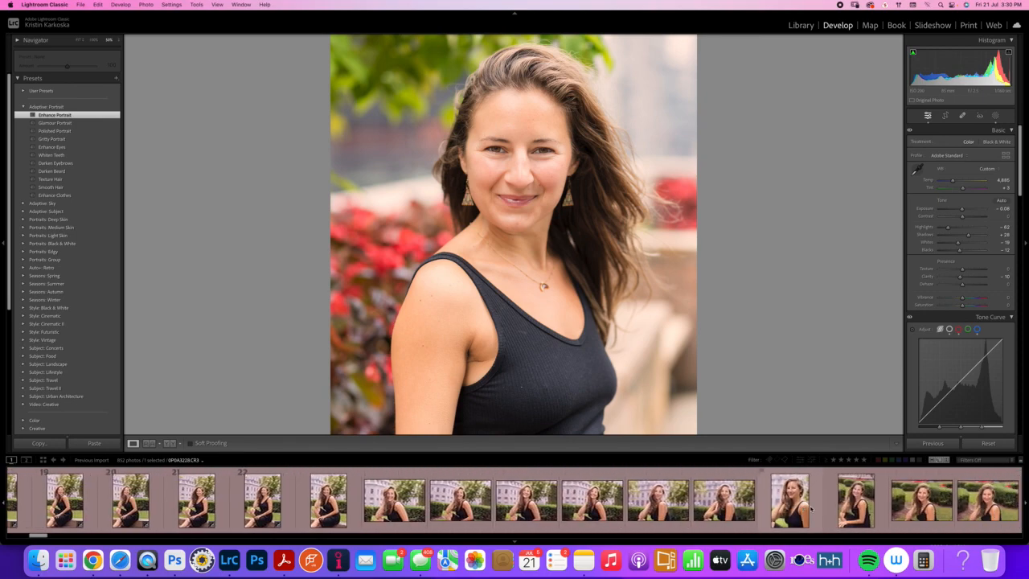
scroll(810, 510, right, 10)
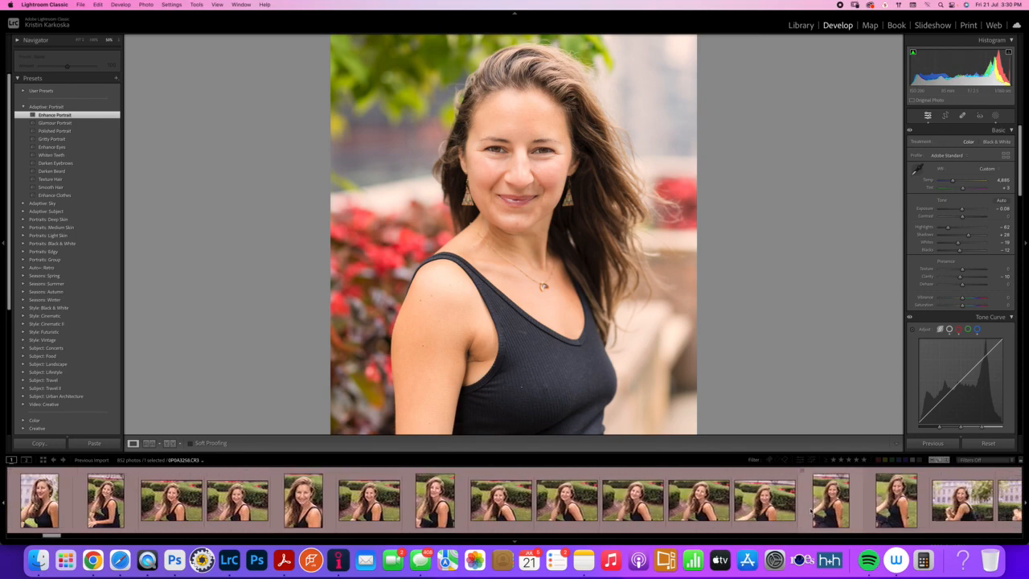
scroll(810, 510, right, 10)
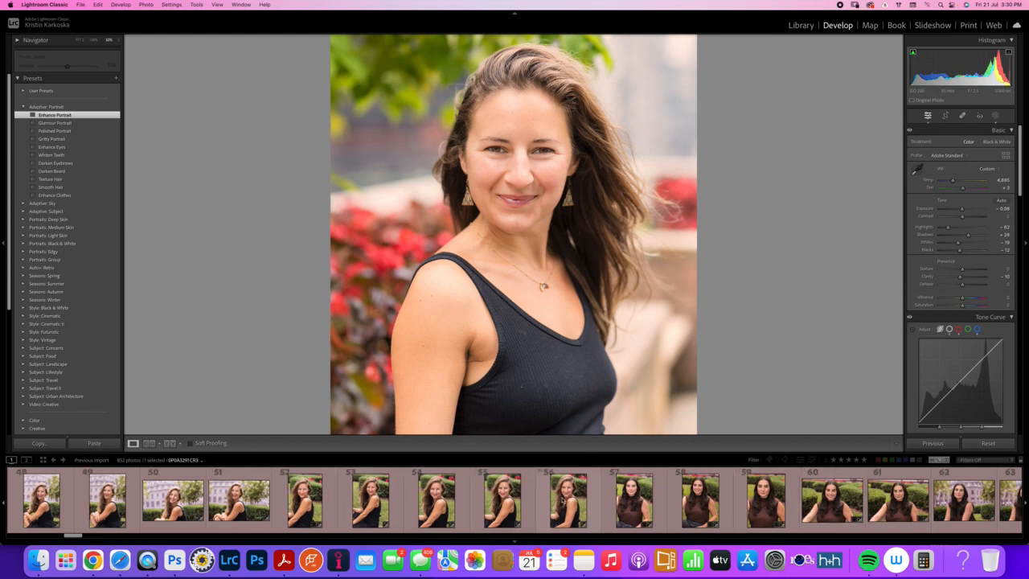
shift+click(556, 501)
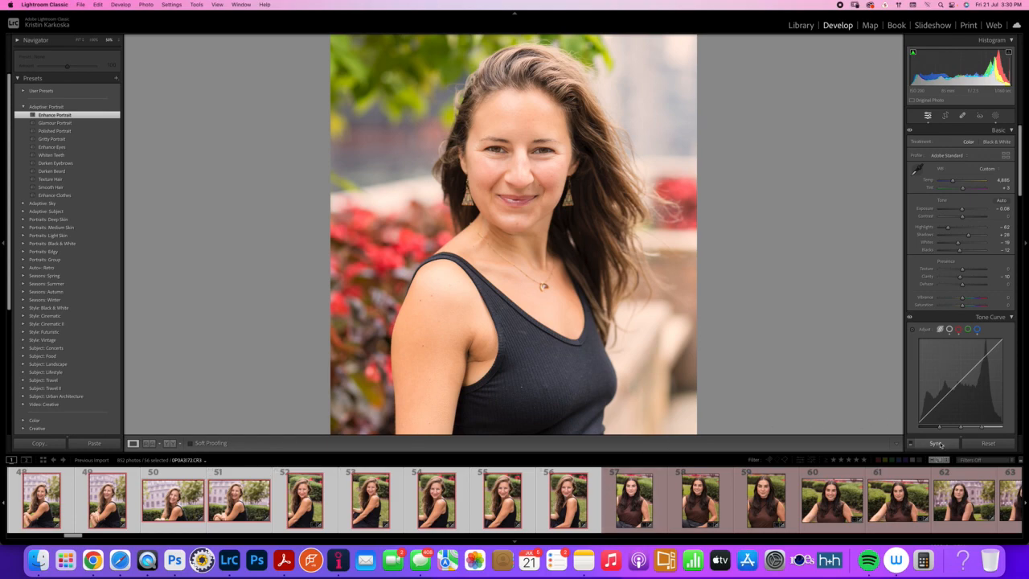
click(937, 444)
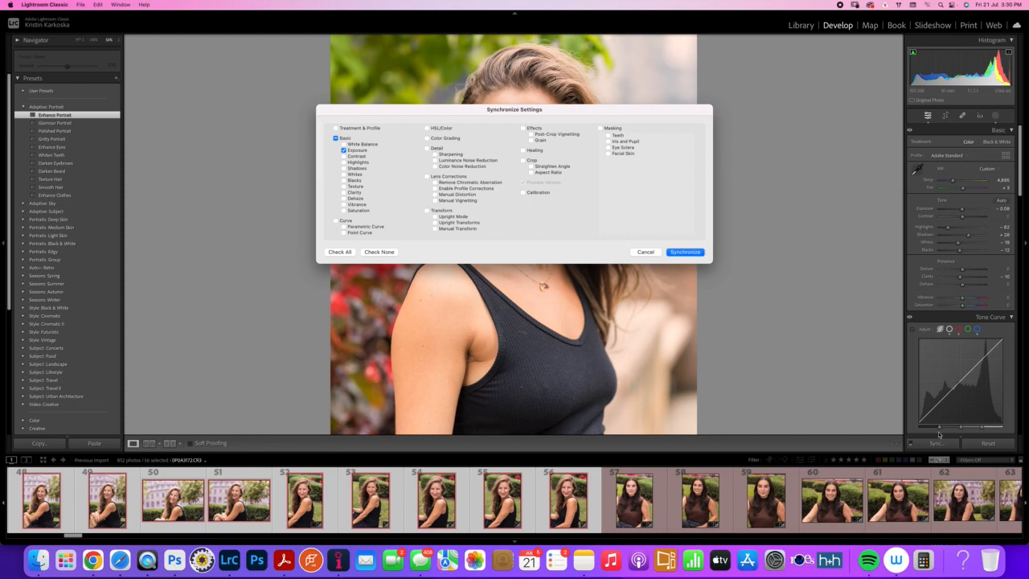
click(336, 139)
click(336, 138)
click(601, 129)
click(685, 252)
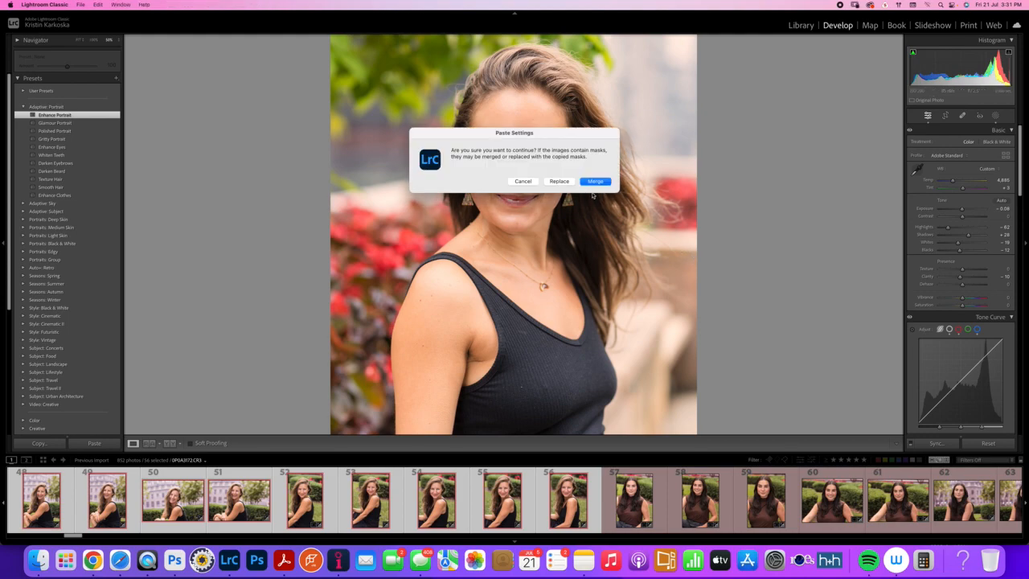
click(594, 182)
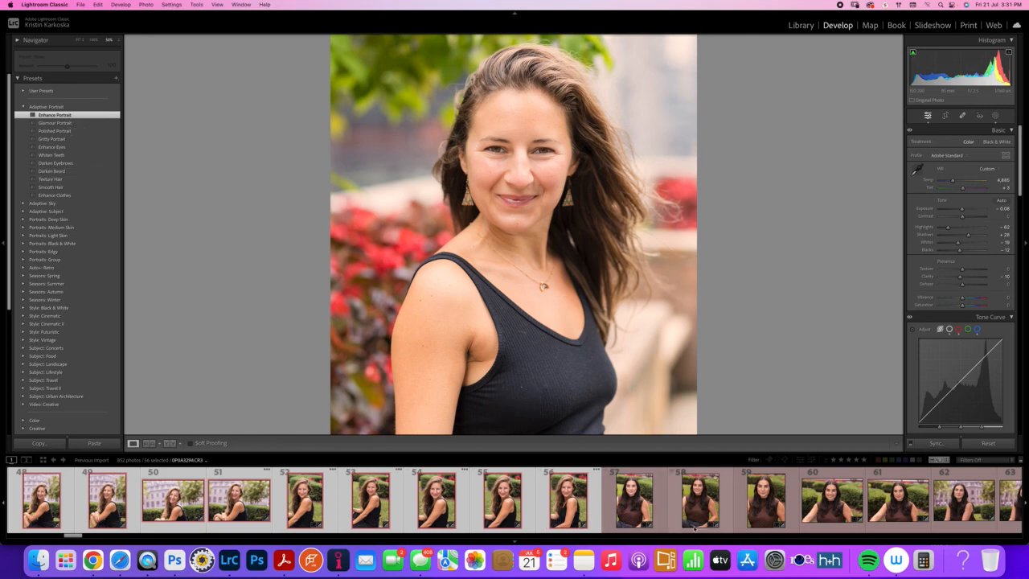
Open photo 15 of the woman in the black tank top and fit it to the view
click(626, 507)
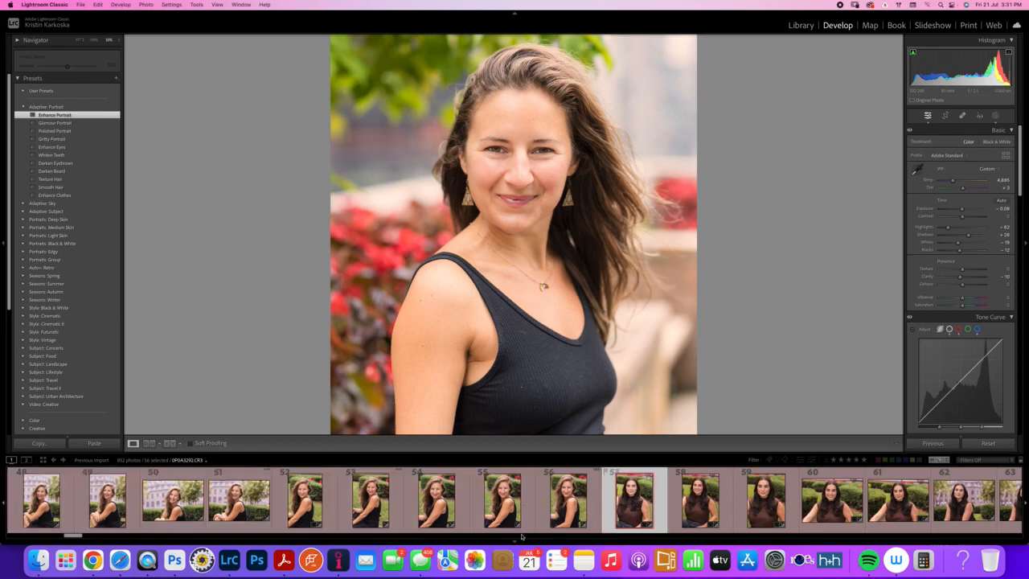
drag(70, 536, 29, 535)
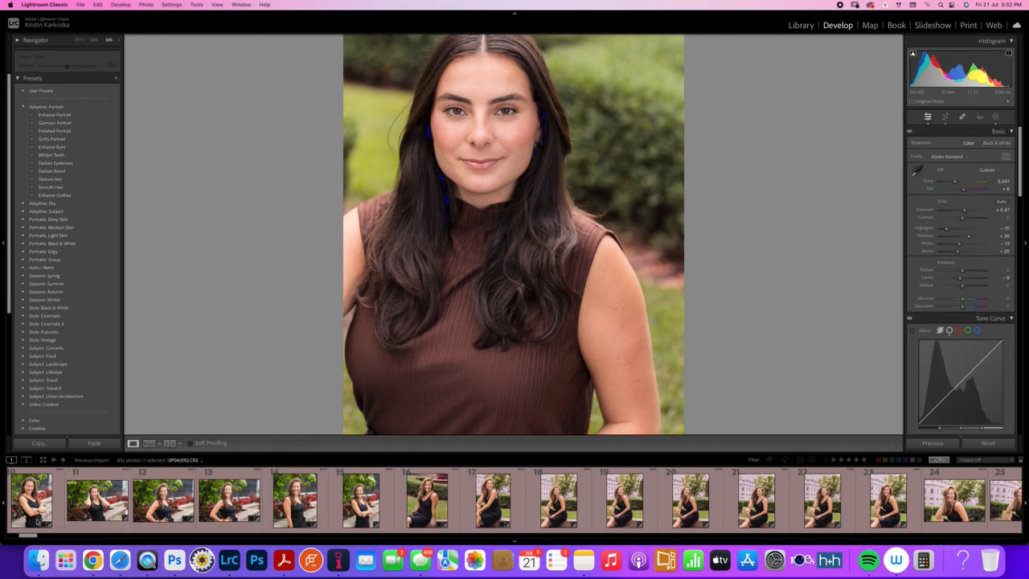
drag(28, 535, 25, 536)
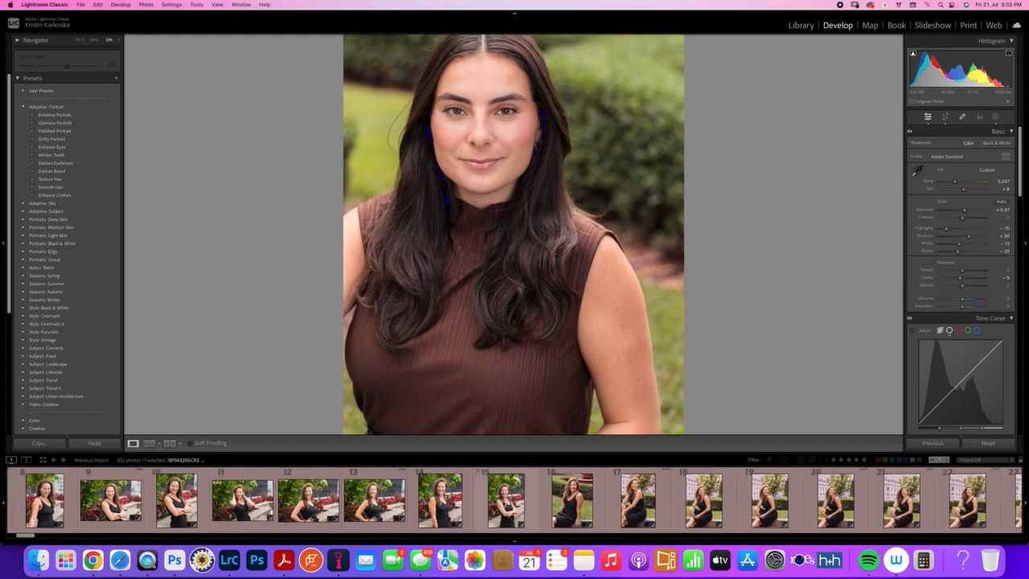
click(502, 501)
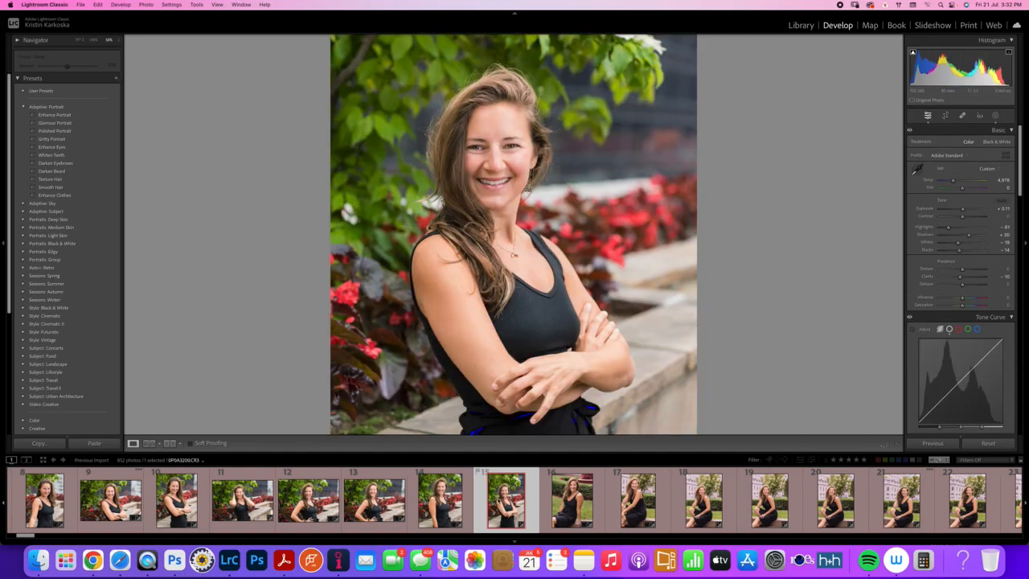
click(80, 39)
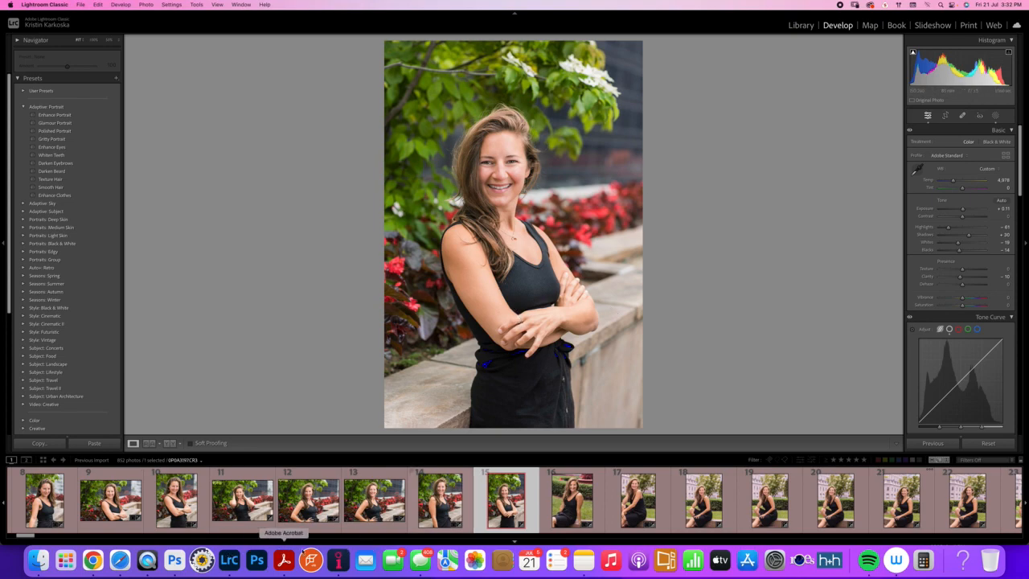
Open photo 57 of the woman in the brown top and compare its before and after versions
drag(24, 537, 71, 539)
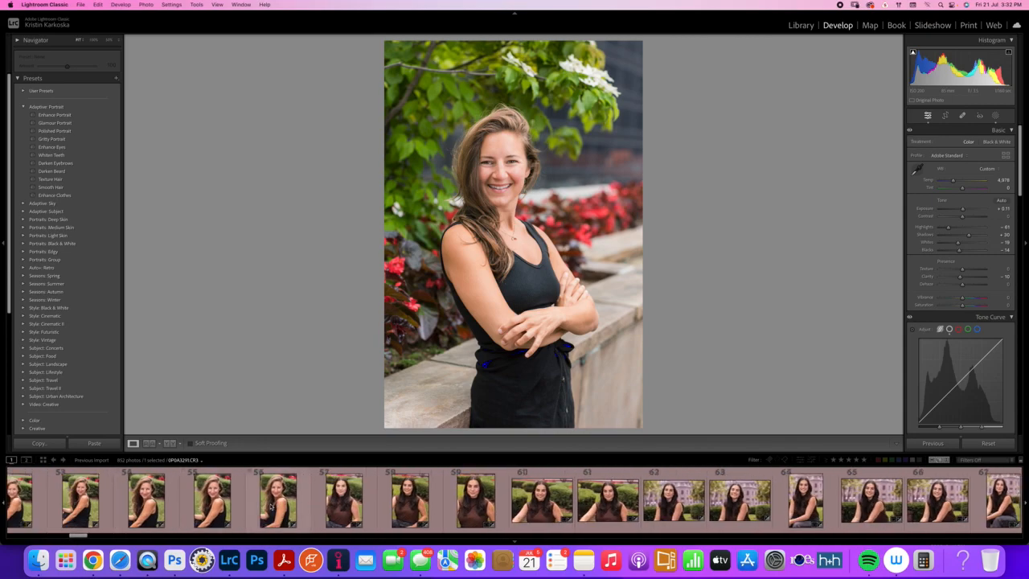
click(342, 510)
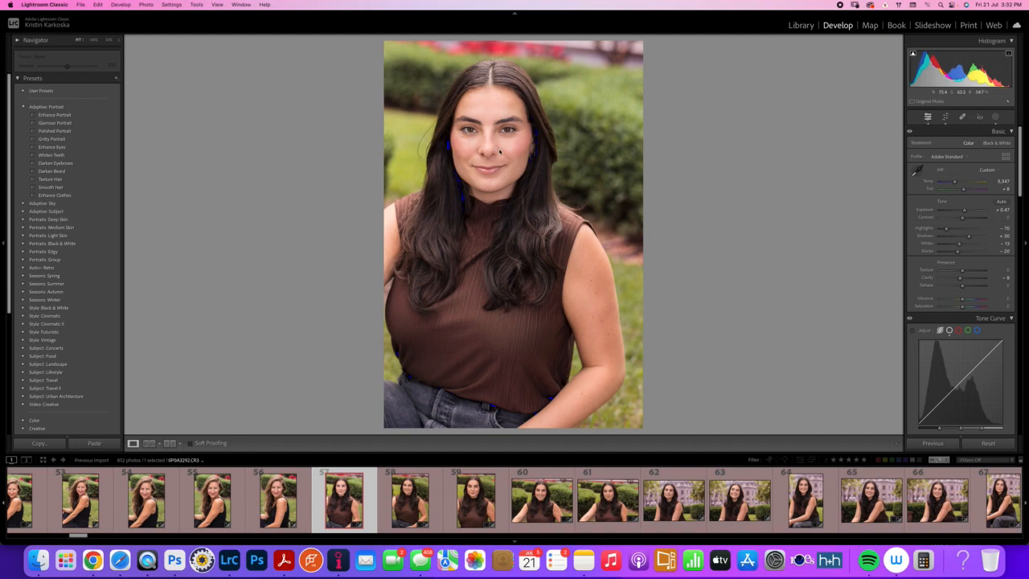
key(y)
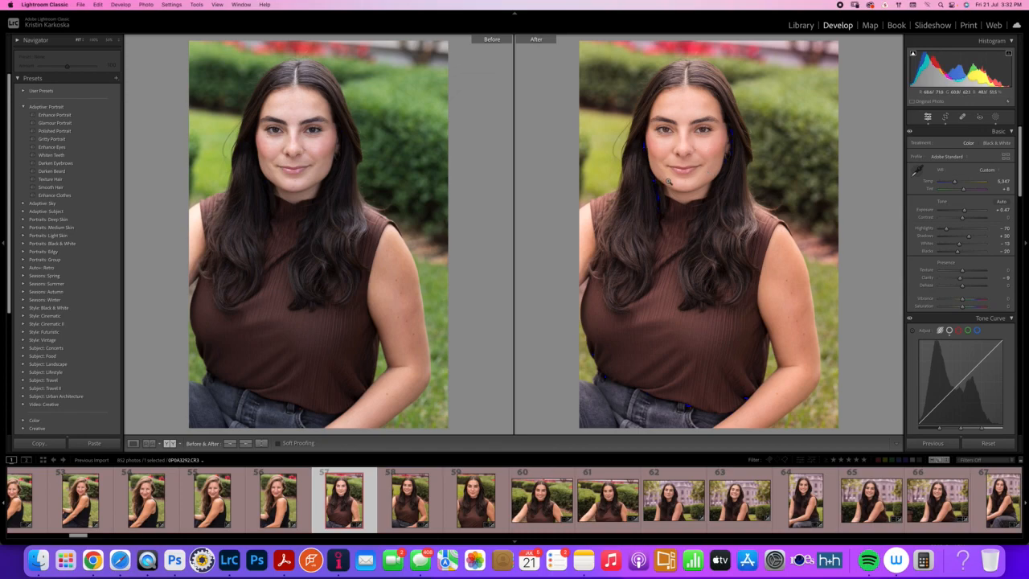
key(y)
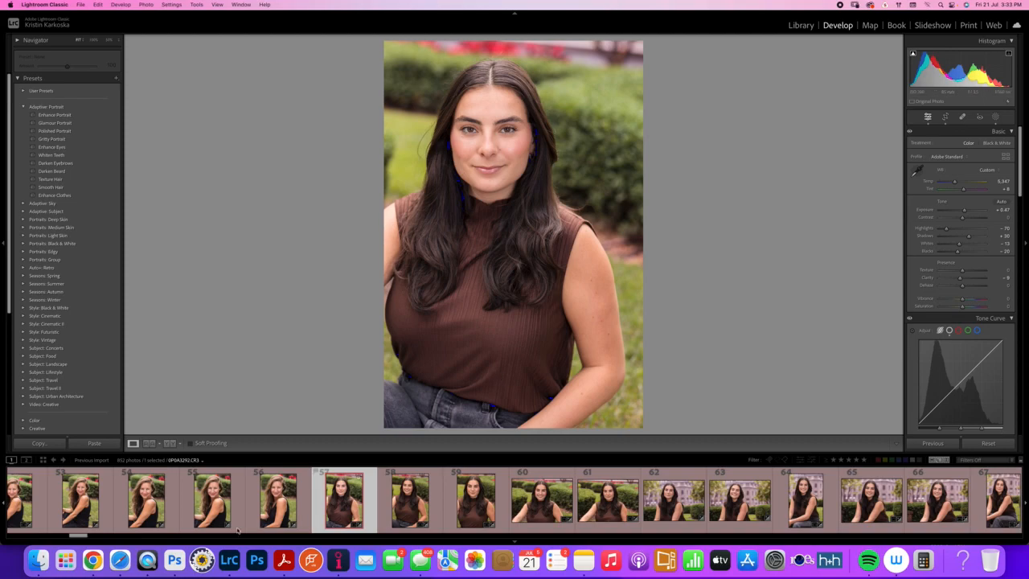
Select every photo in the filmstrip, with the first photo as the active one
drag(87, 536, 396, 541)
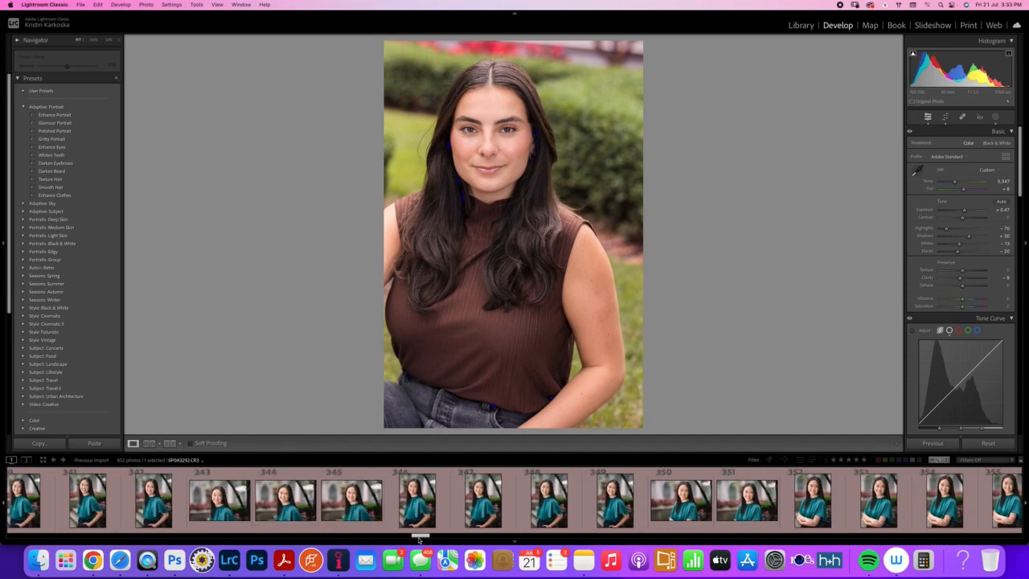
drag(436, 541, 208, 536)
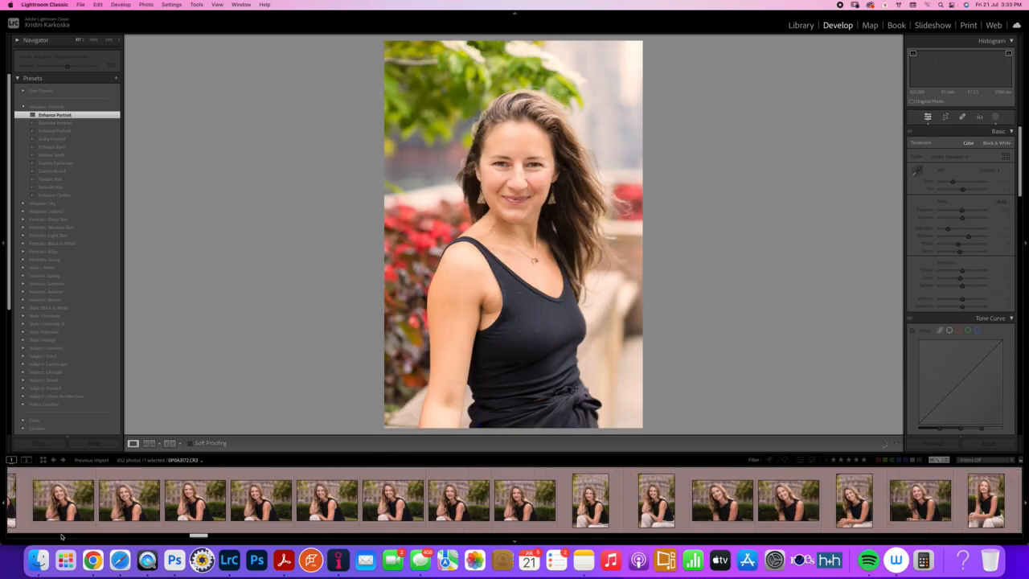
click(62, 537)
drag(187, 538, 517, 536)
drag(678, 538, 1011, 537)
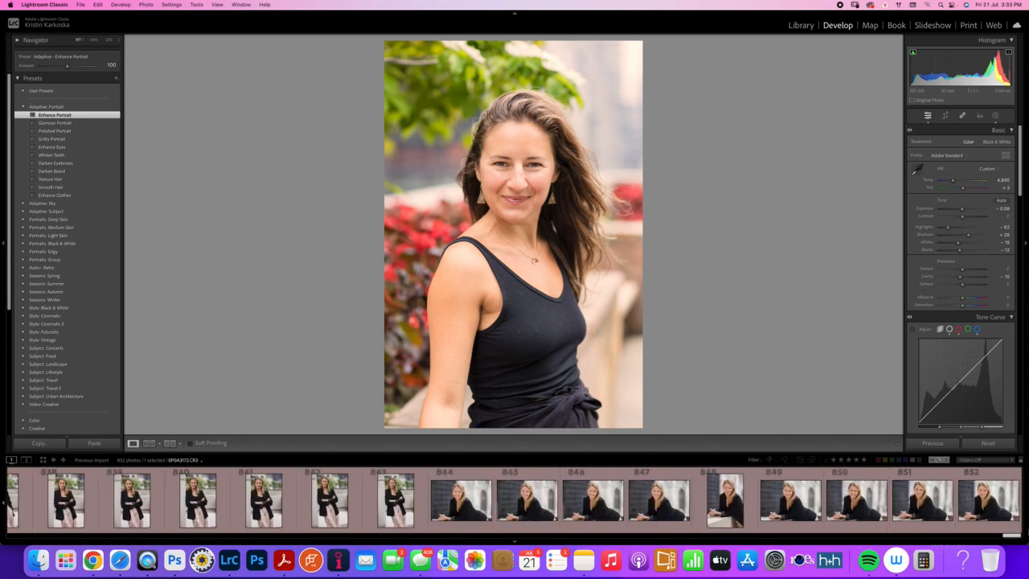
key(super+a)
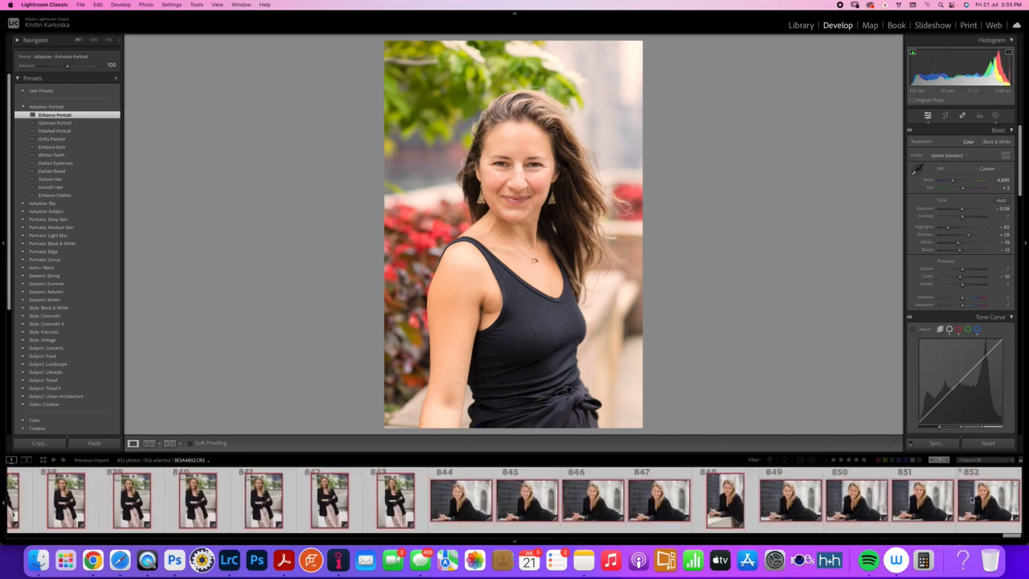
Open the export settings for the selected photos and review the location, file naming, format, image sizing, sharpening, metadata and watermarking options
click(84, 4)
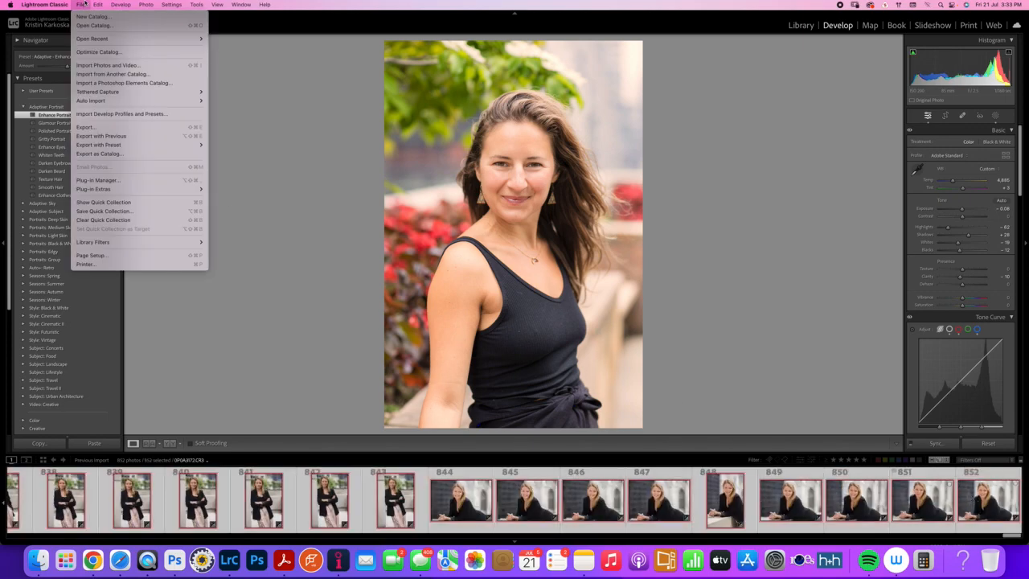
click(99, 128)
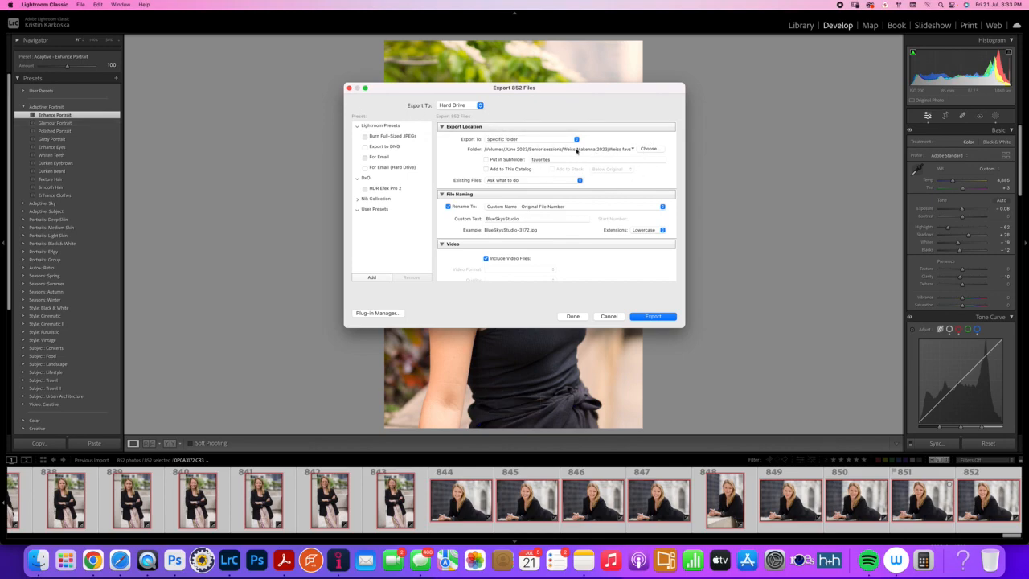
scroll(585, 170, down, 5)
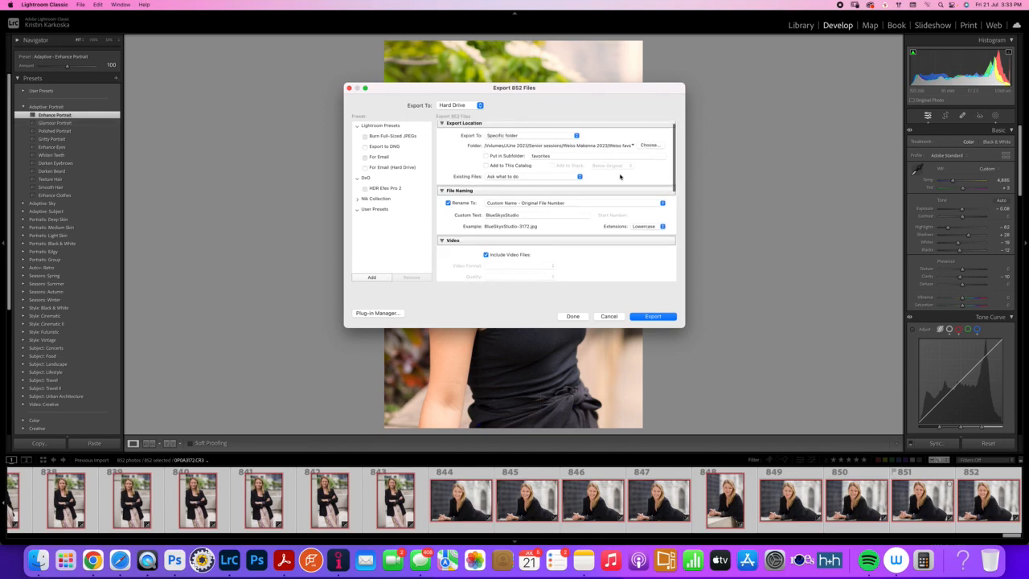
scroll(623, 178, down, 5)
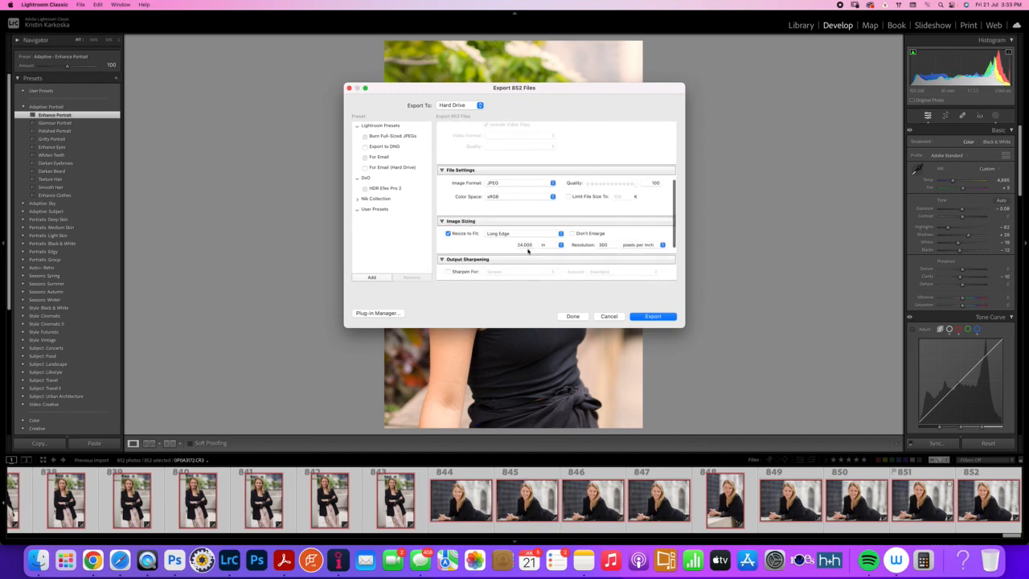
scroll(523, 251, down, 4)
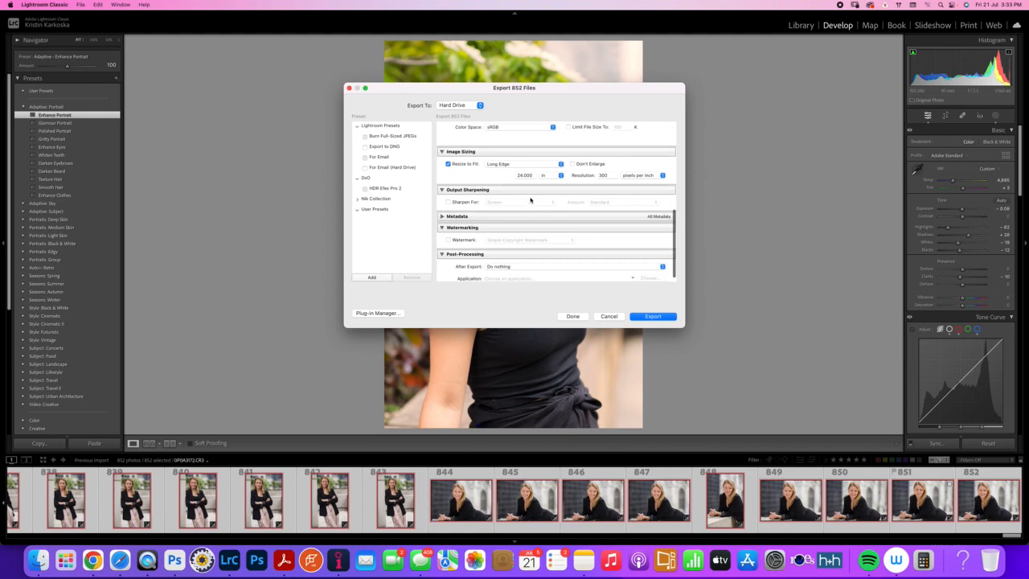
scroll(534, 200, up, 4)
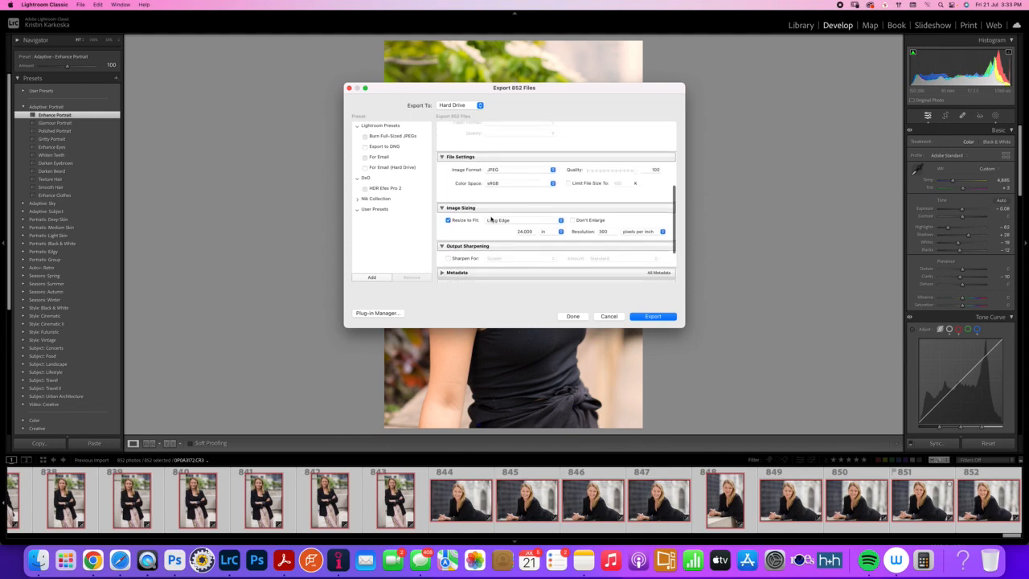
scroll(461, 241, down, 2)
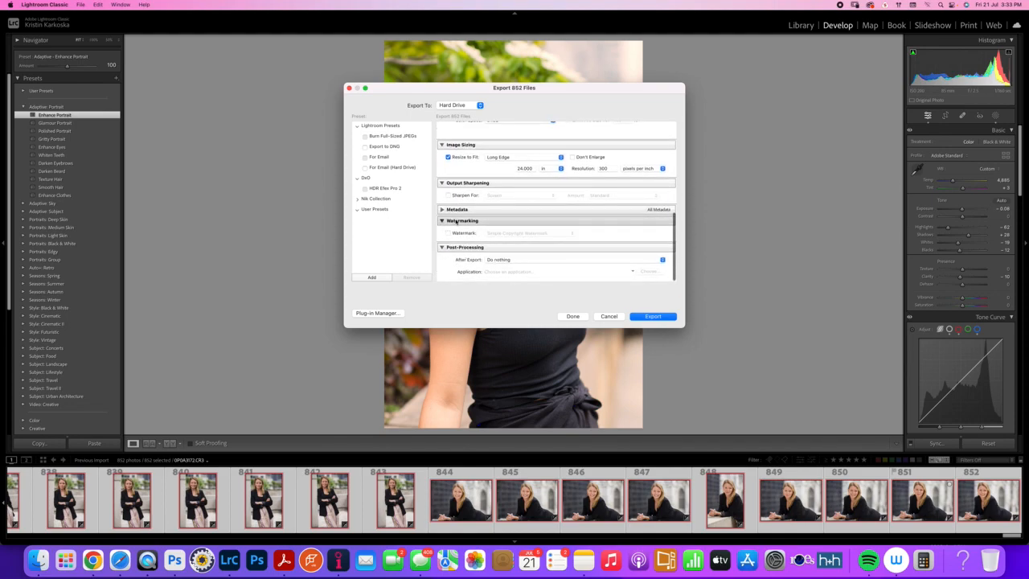
scroll(458, 233, down, 2)
click(442, 231)
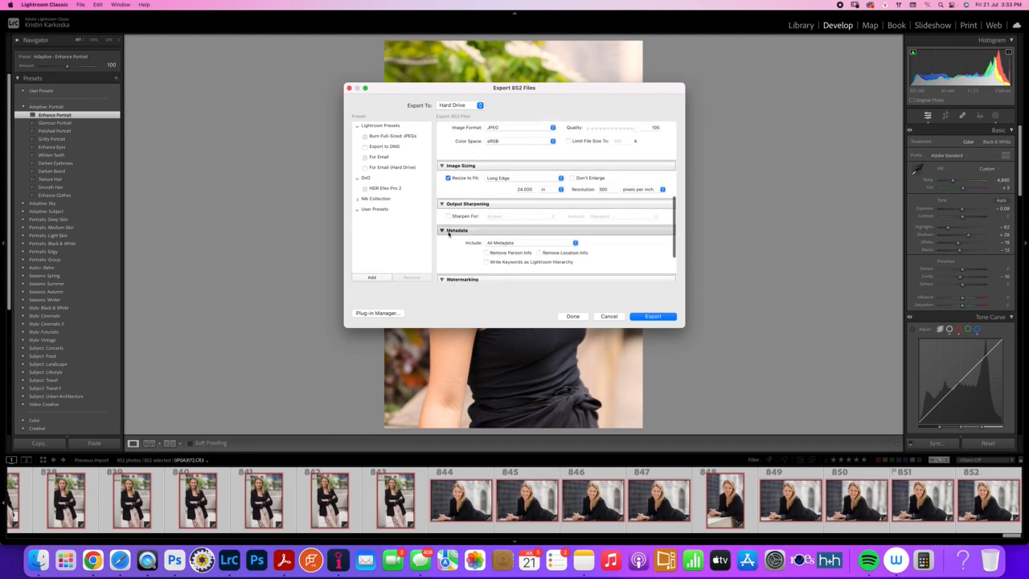
click(442, 231)
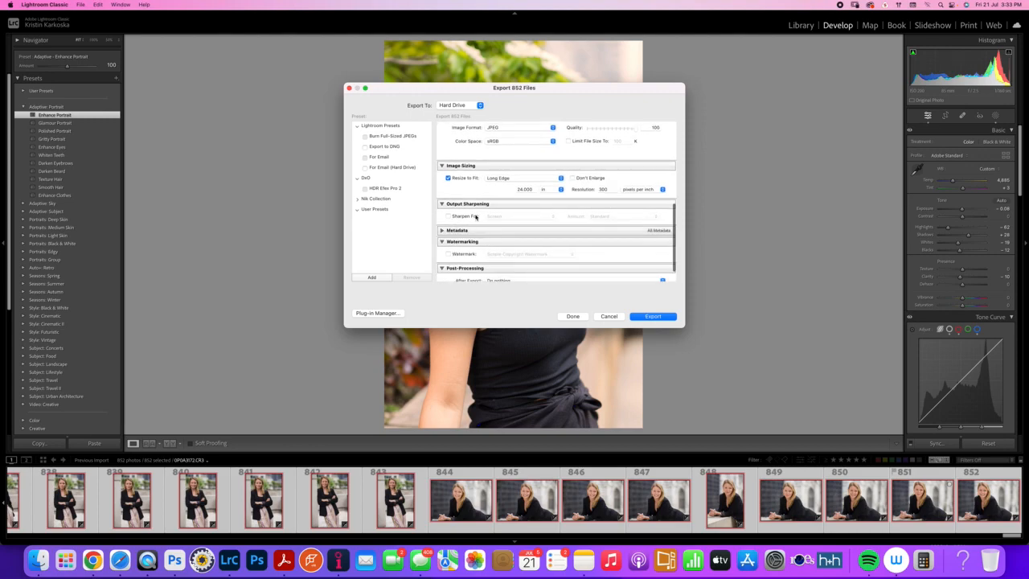
scroll(462, 229, up, 5)
scroll(471, 225, up, 5)
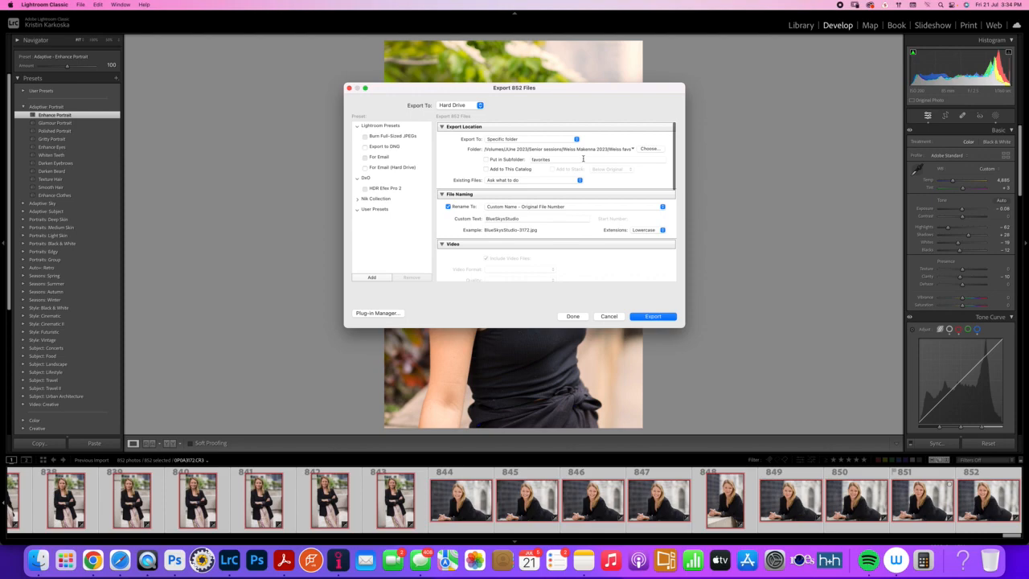
Set the export folder to Exuberancy high res jpgs, inside Exubrancy 6_8_2023 under Corporate and Branding on the JUne 2023 drive
click(521, 141)
click(523, 141)
click(644, 150)
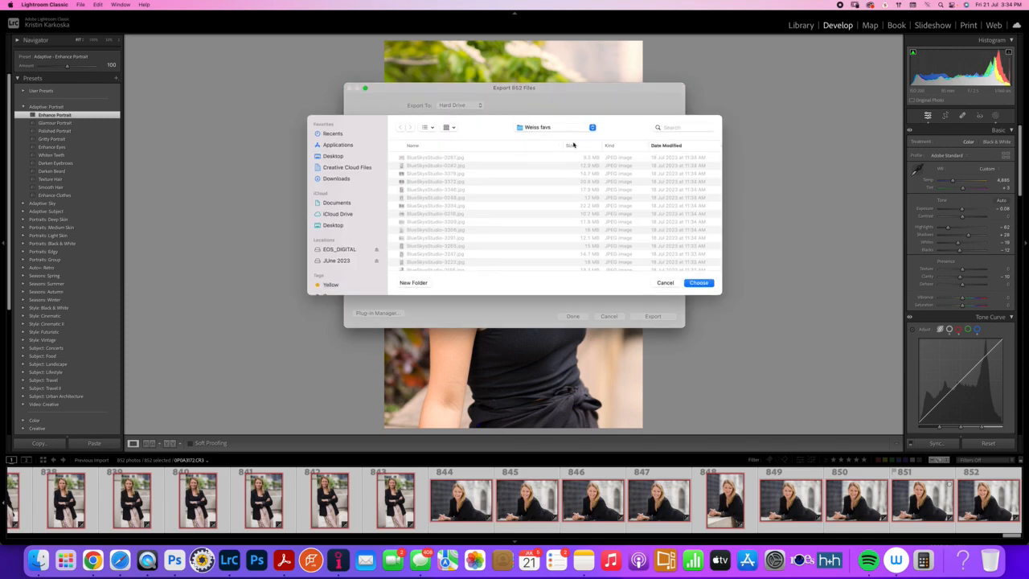
click(541, 128)
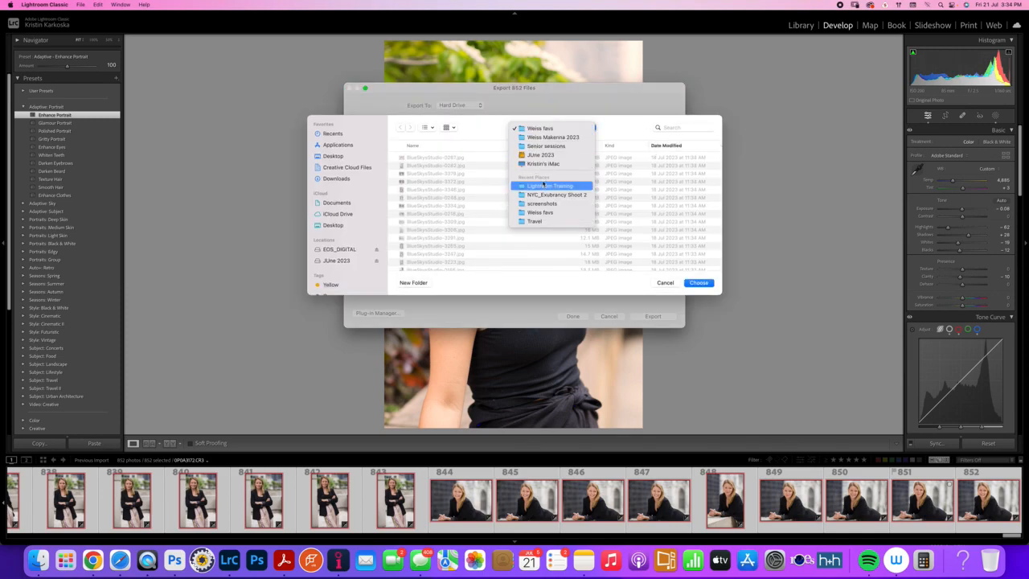
click(541, 154)
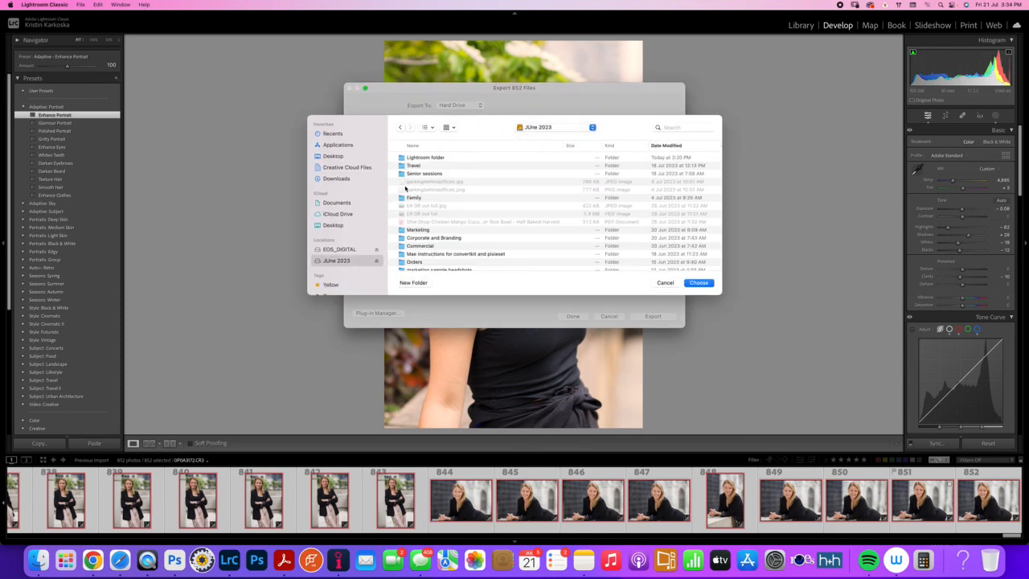
scroll(421, 246, down, 2)
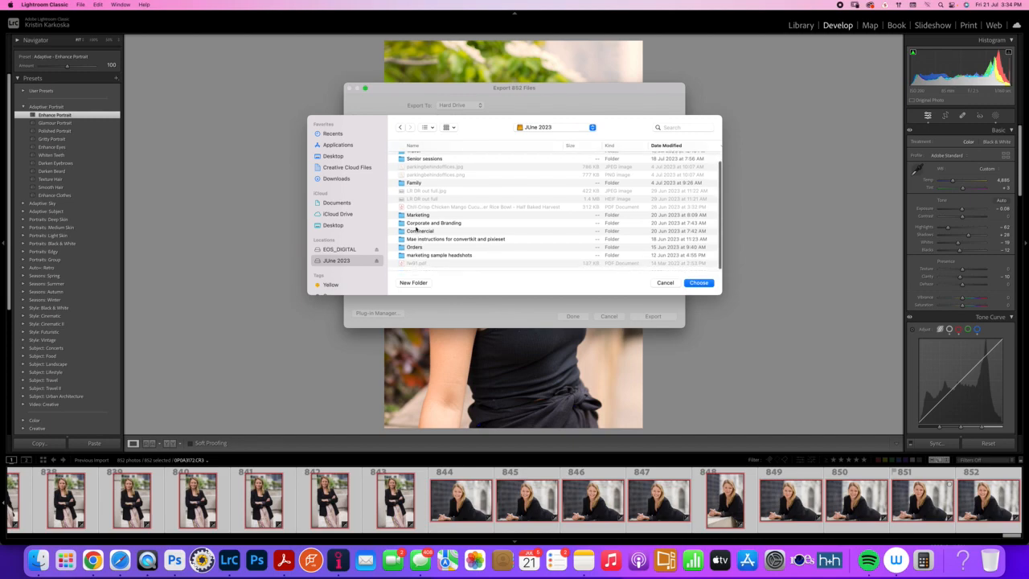
double_click(424, 224)
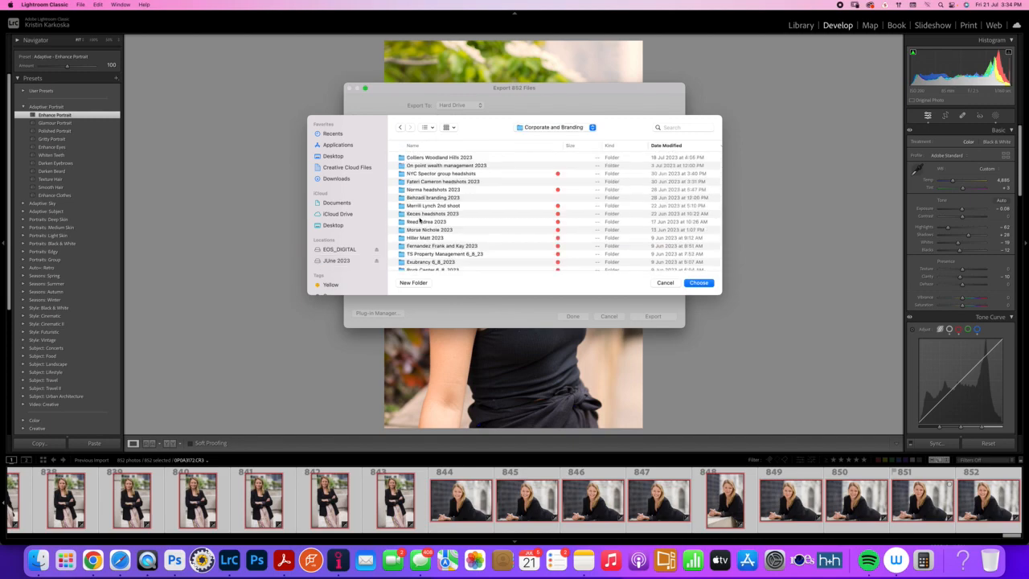
scroll(416, 245, down, 3)
double_click(421, 238)
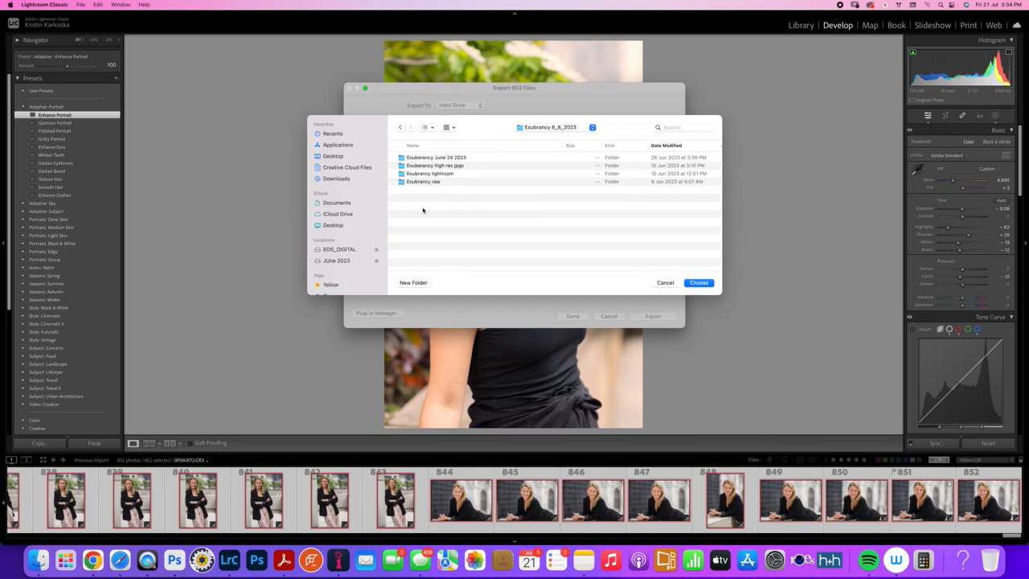
double_click(456, 166)
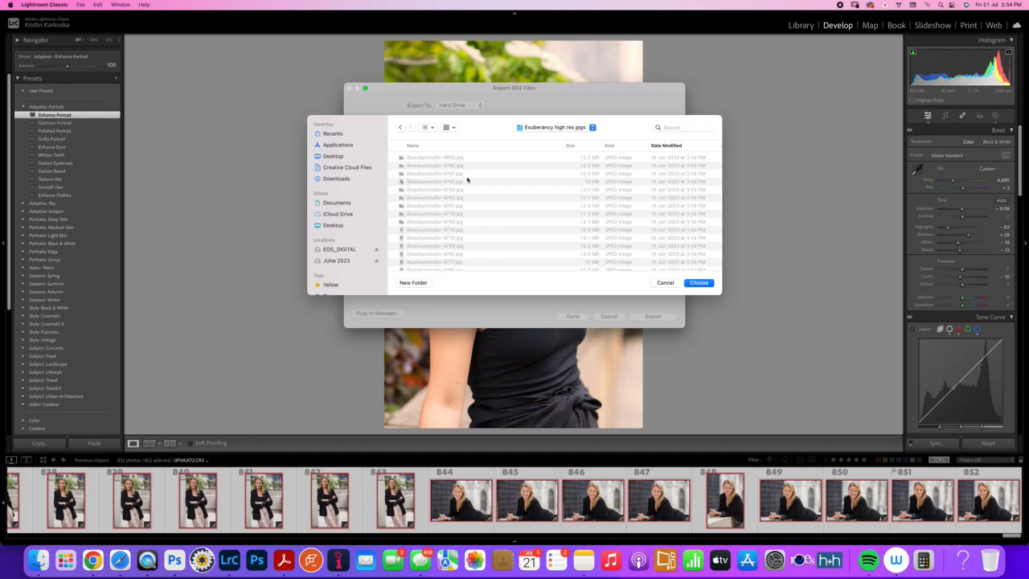
click(691, 285)
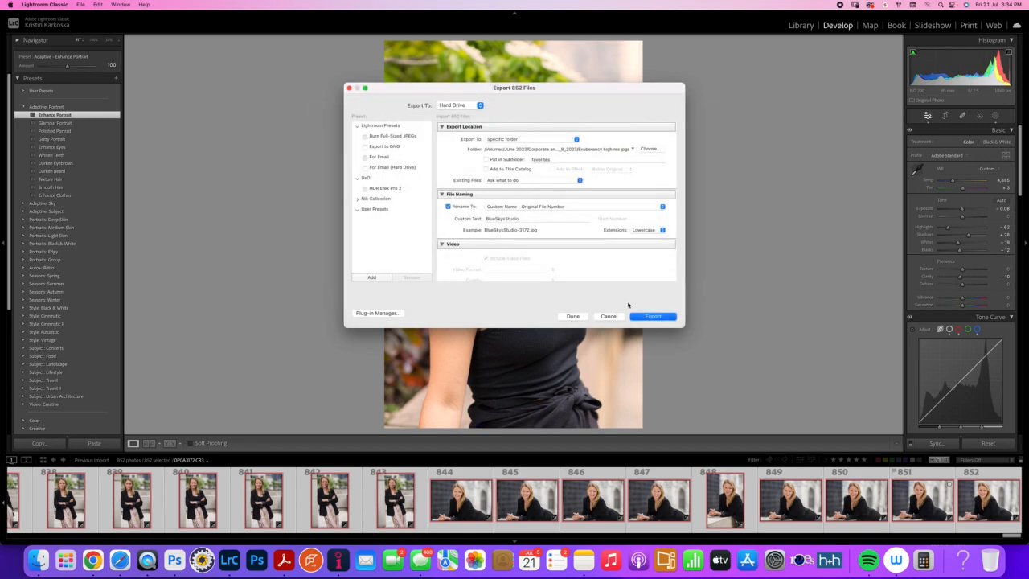
Try to export the selected photos to the chosen folder, and cancel the export at the existing-files conflict
click(652, 317)
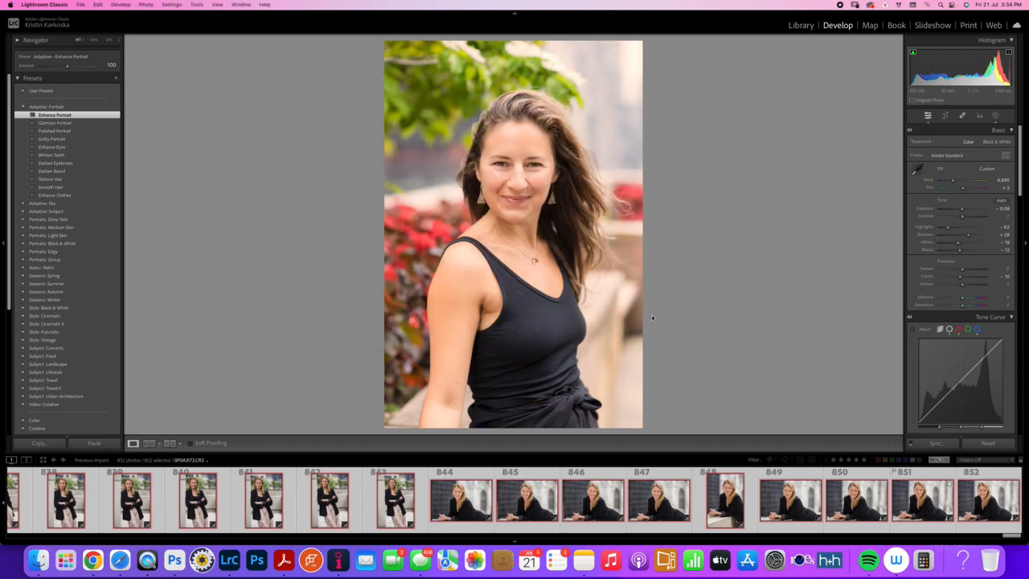
click(582, 253)
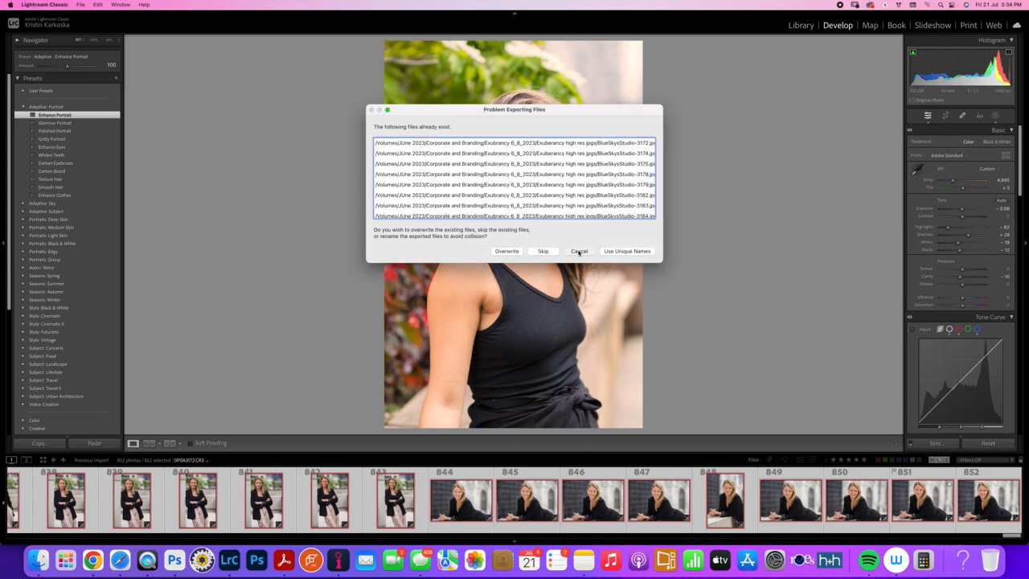